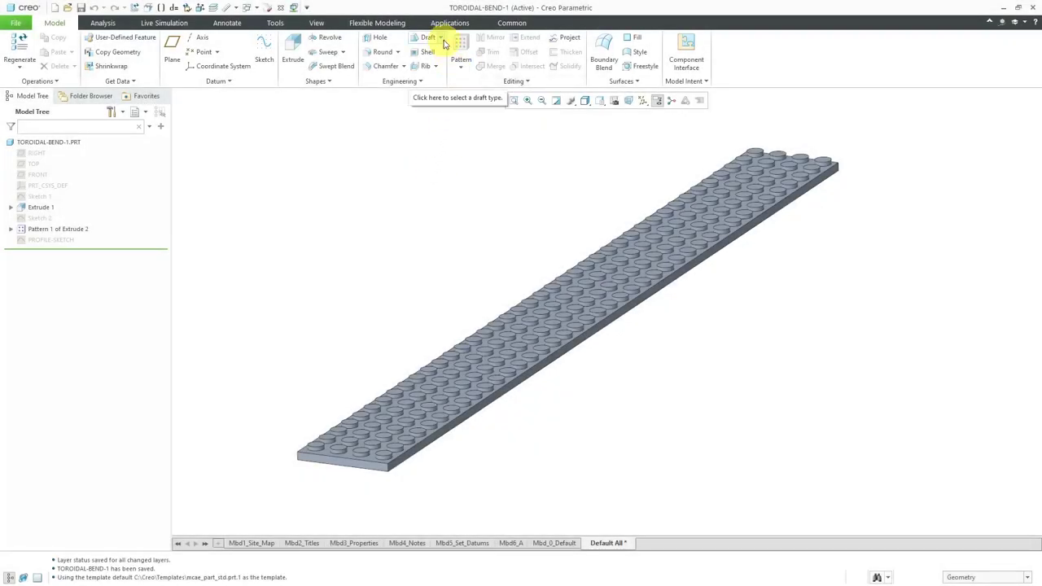
Step: Glance at the Draft options, then expand the Engineering list to reveal Toroidal Bend
left_click(440, 39)
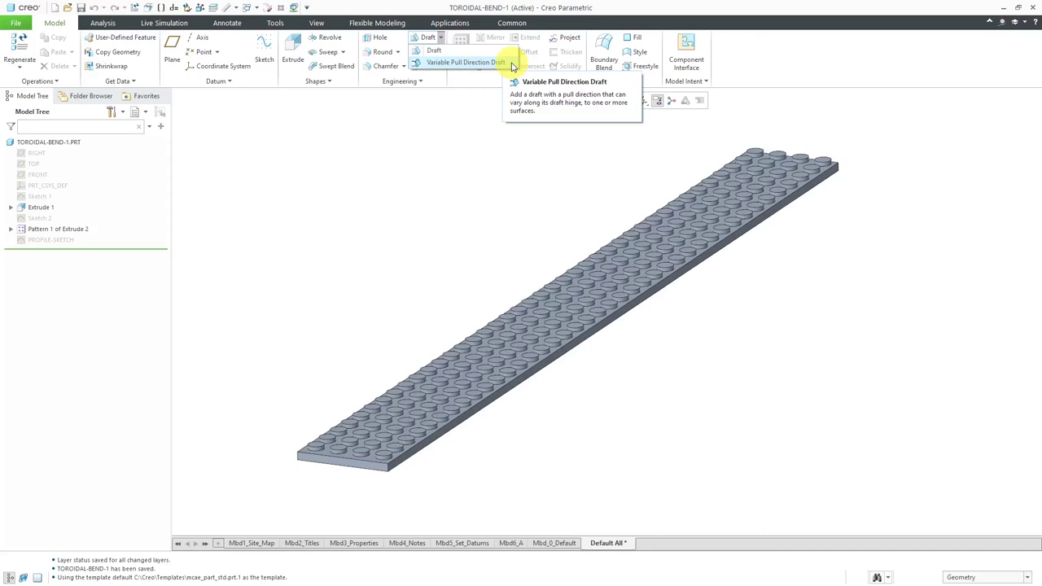
left_click(467, 142)
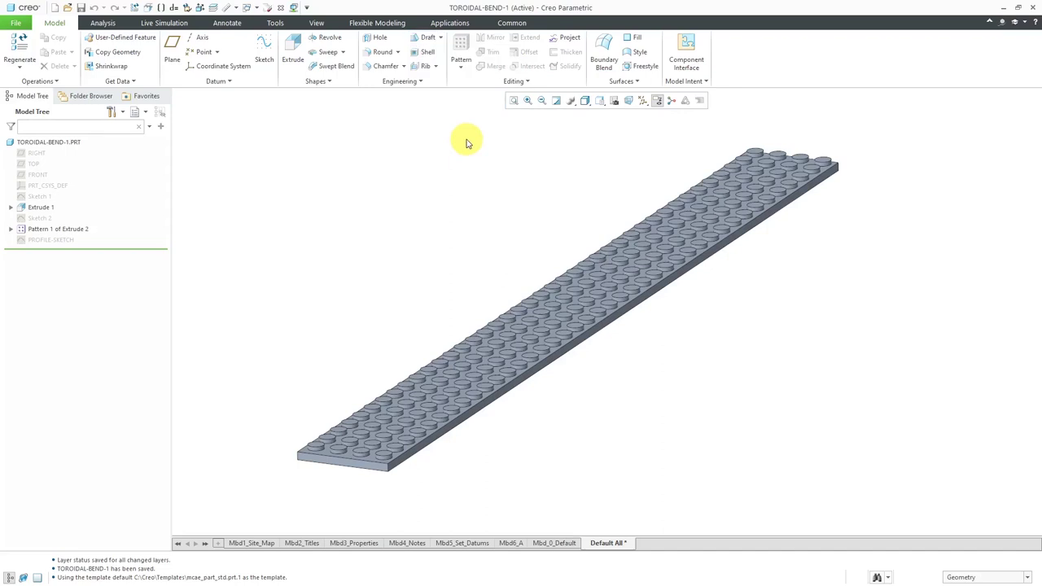
left_click(412, 84)
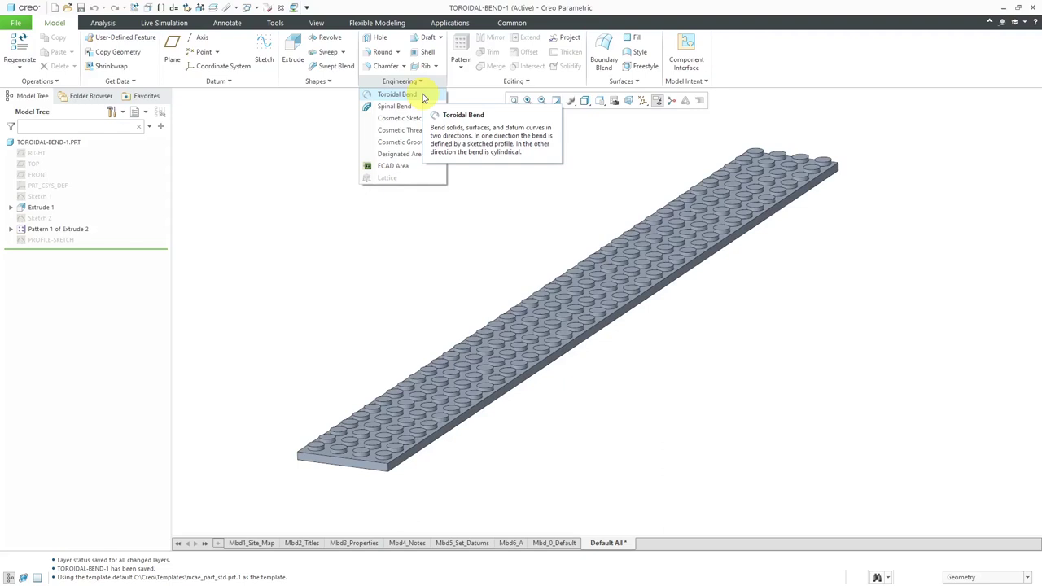
left_click(479, 236)
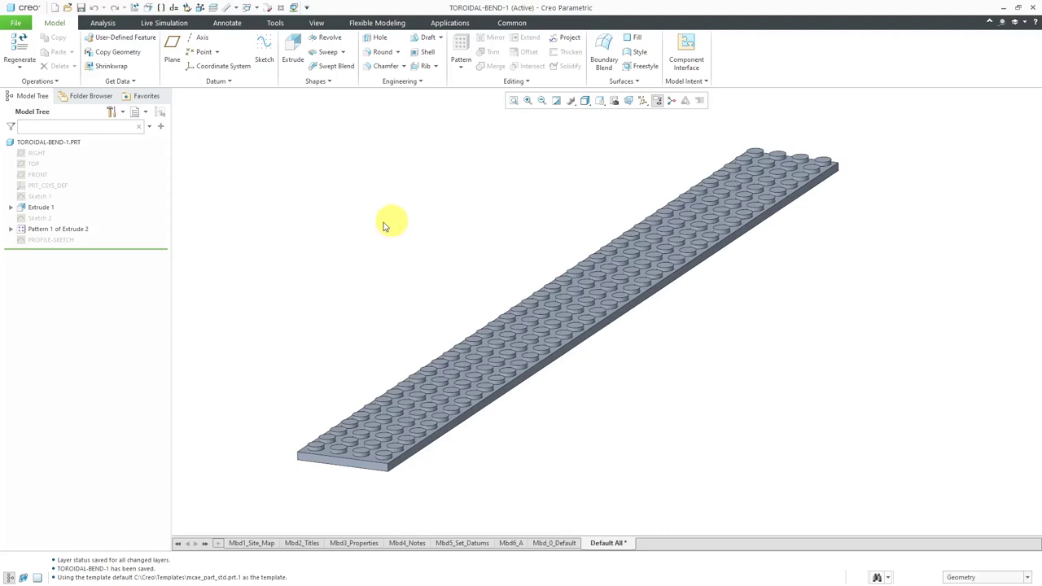
left_click(42, 210)
left_click(370, 200)
left_click(400, 82)
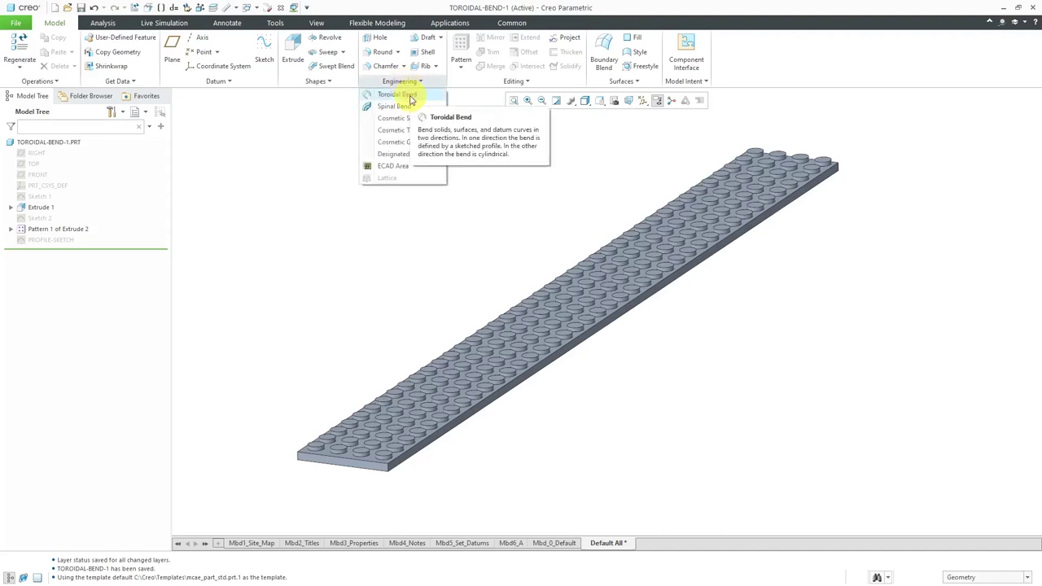
Step: Start a Toroidal Bend feature and enable Solid Geometry in its References
left_click(410, 96)
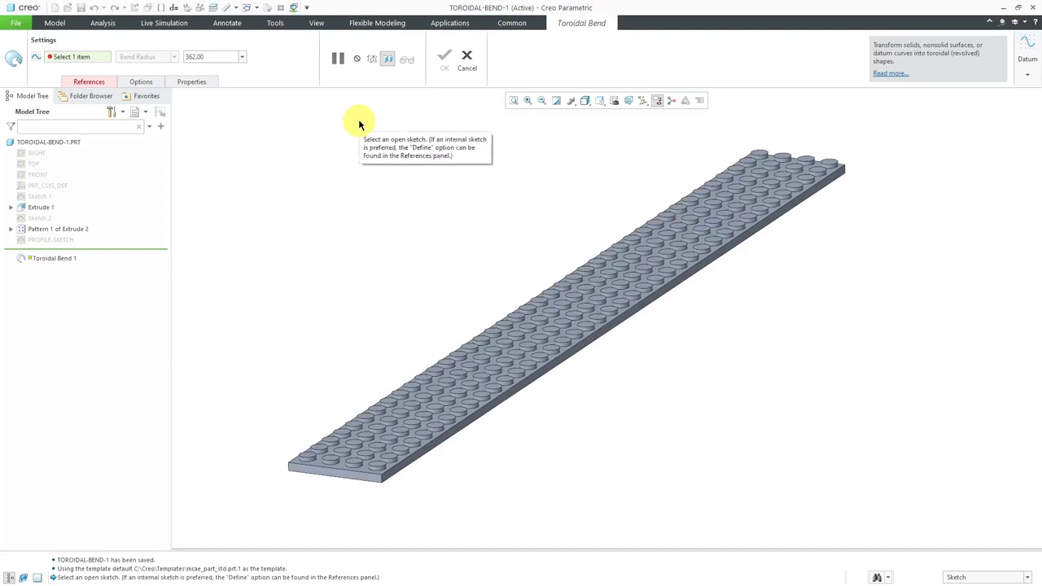
left_click(89, 82)
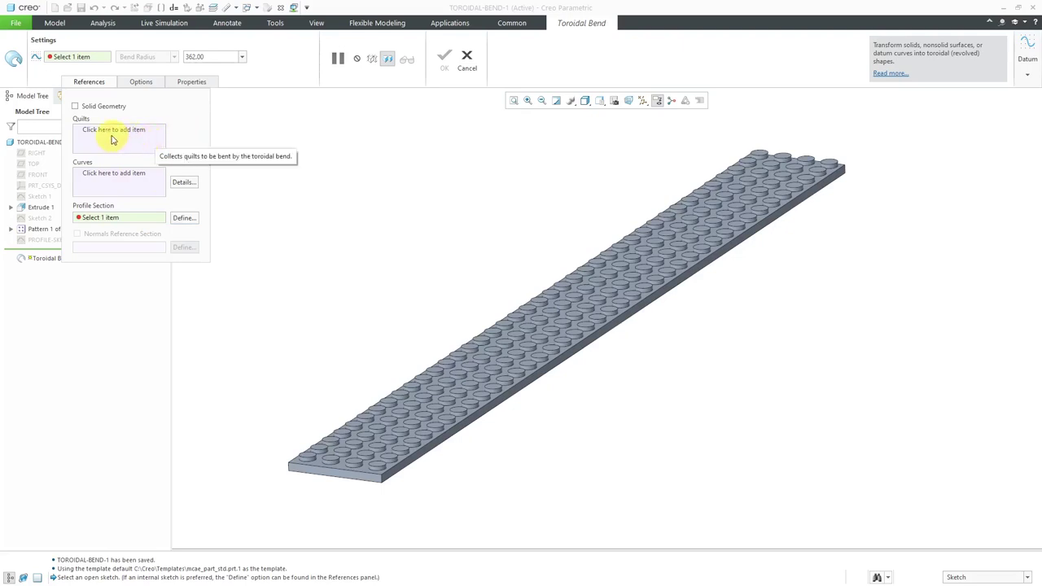
left_click(75, 107)
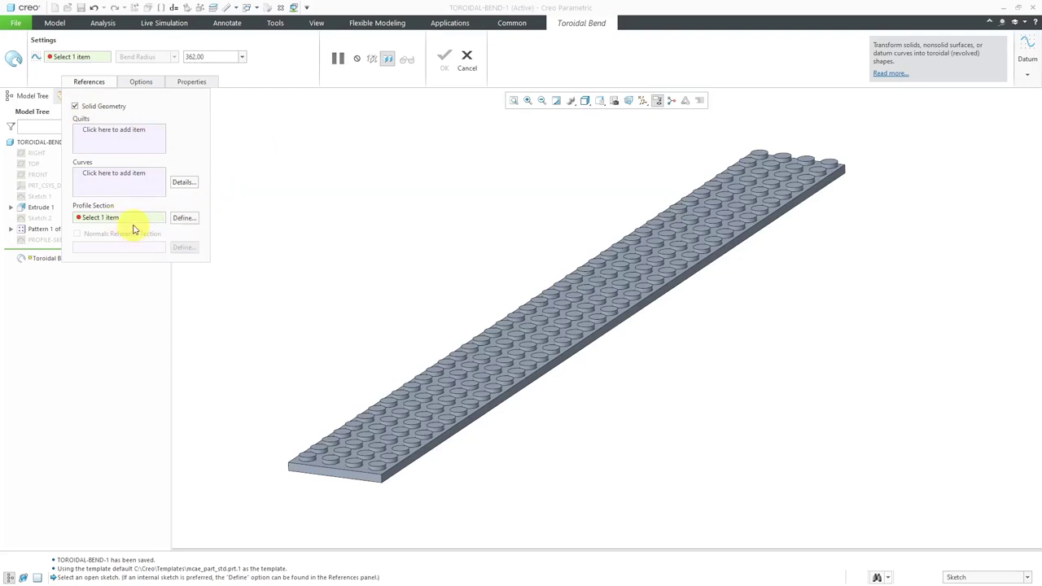
Step: Use the plate's end face F6 as the profile sketch plane, oriented Bottom
left_click(189, 222)
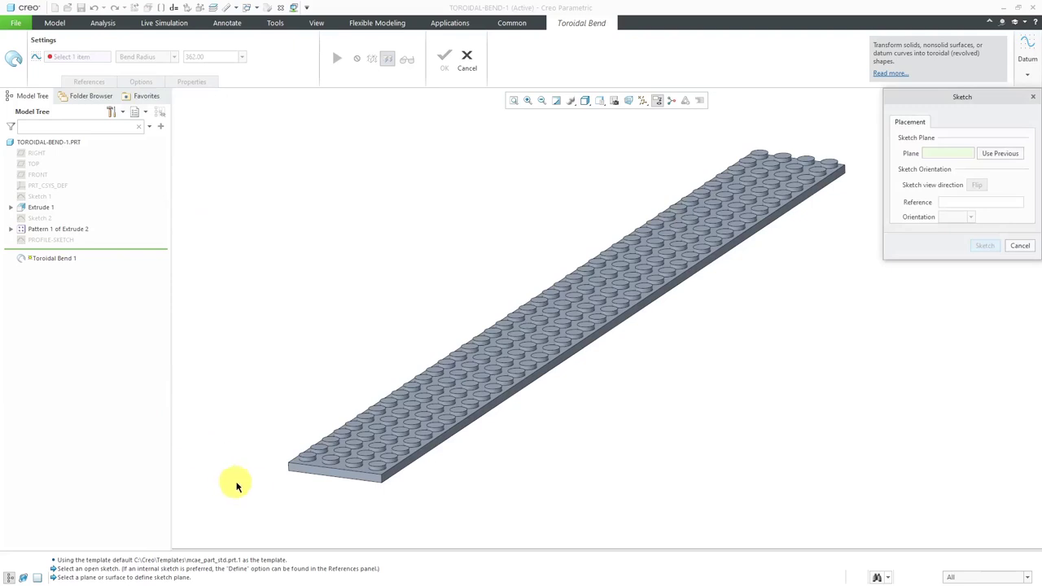
scroll(286, 491, "down", 4)
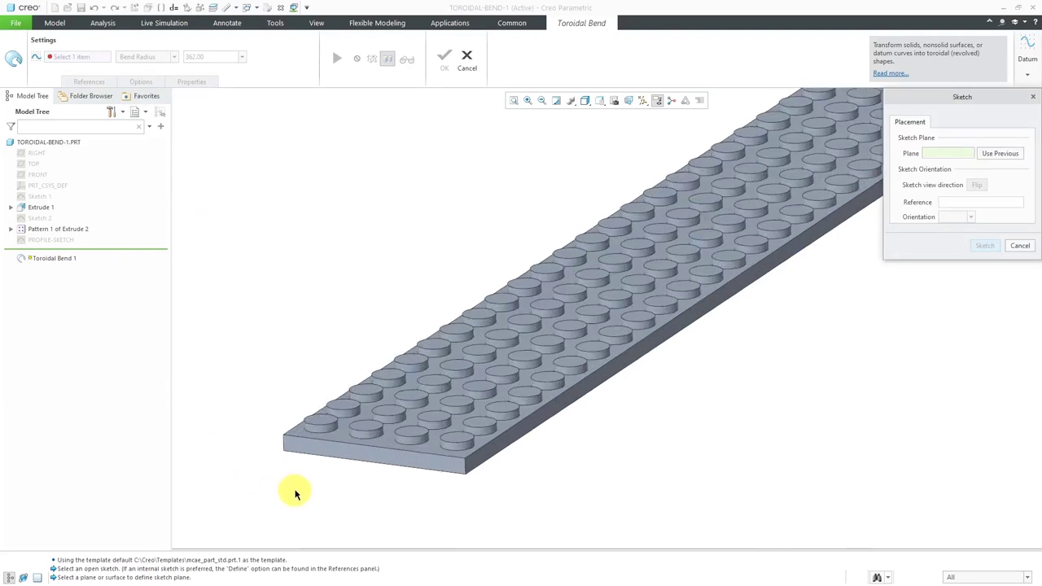
left_click(324, 454)
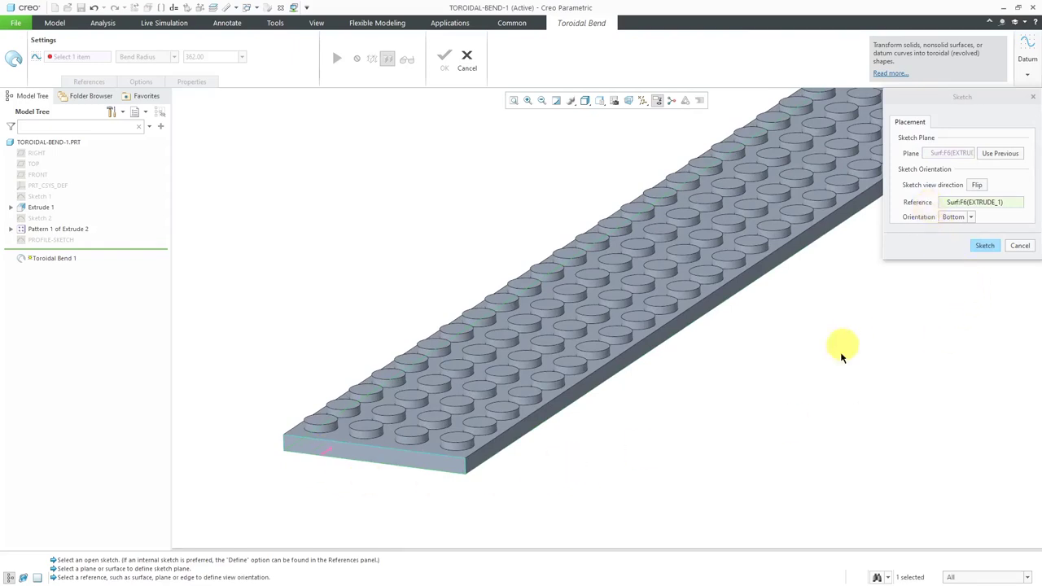
left_click(982, 247)
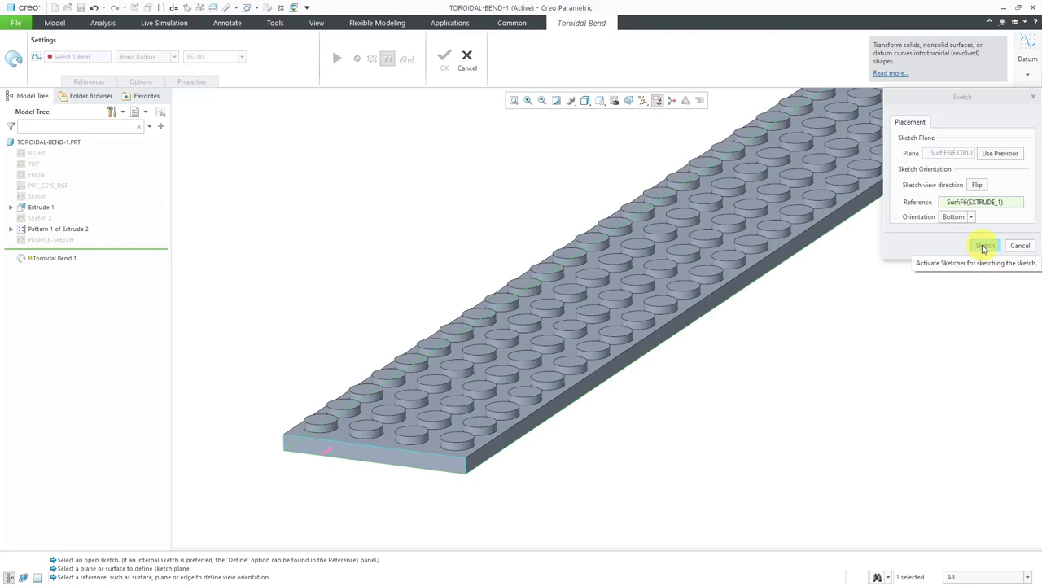
Step: Place a sketch coordinate system at the end-face corner and view the sketch plane head-on
left_click(983, 247)
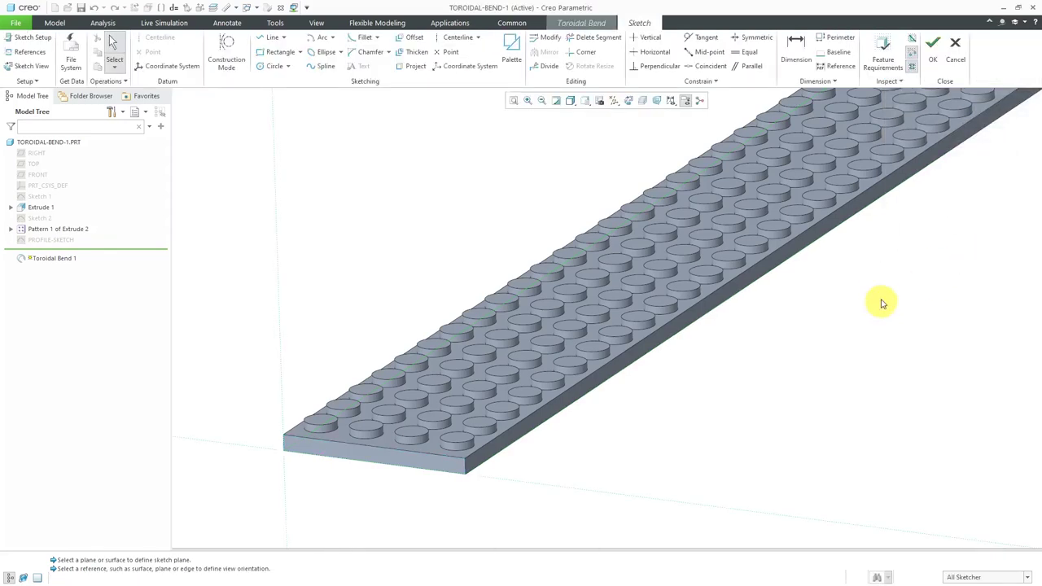
scroll(793, 236, "up", 3)
scroll(659, 350, "down", 2)
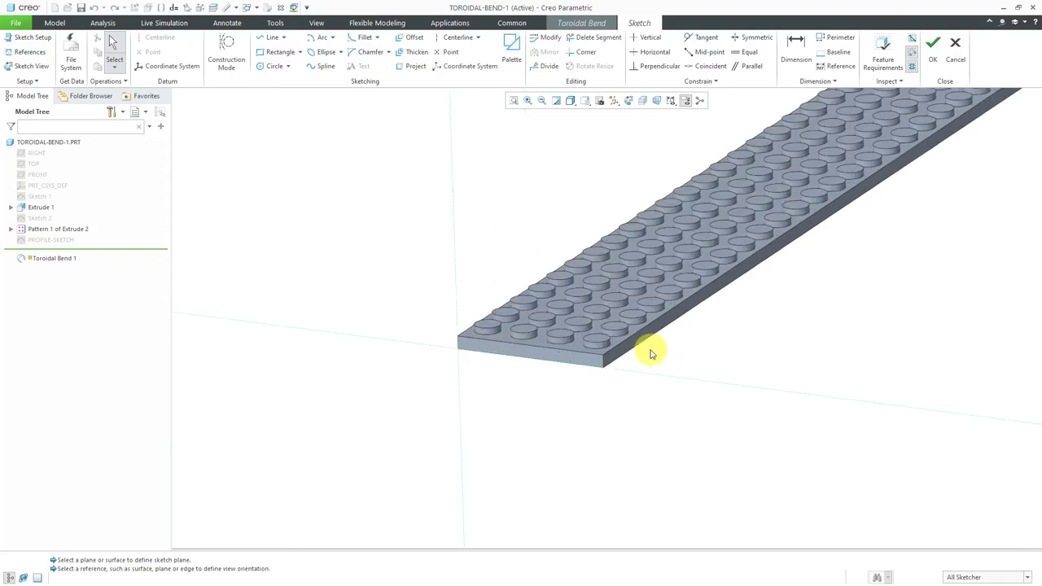
left_click(184, 68)
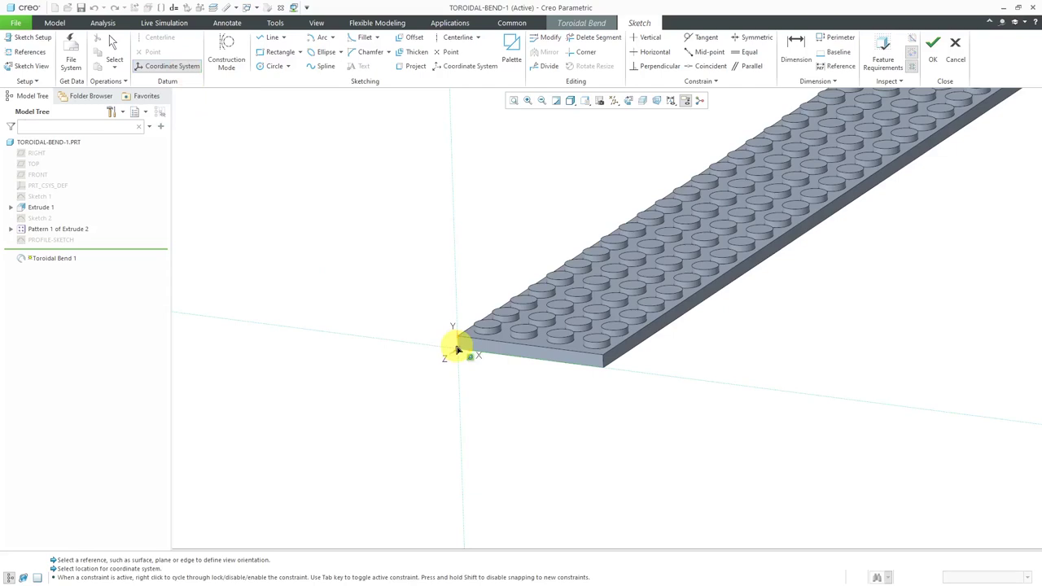
left_click(458, 350)
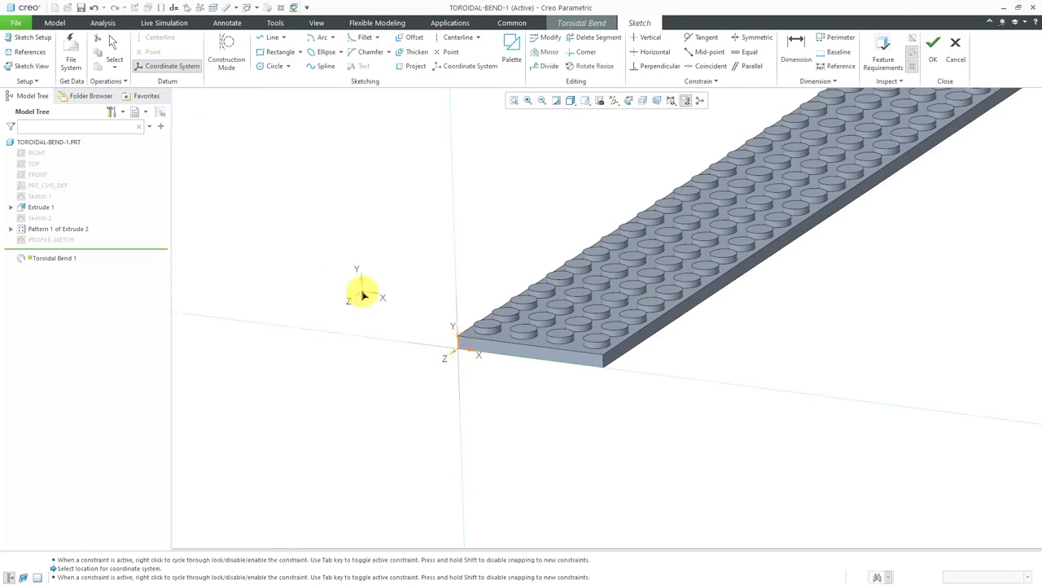
middle_click(364, 221)
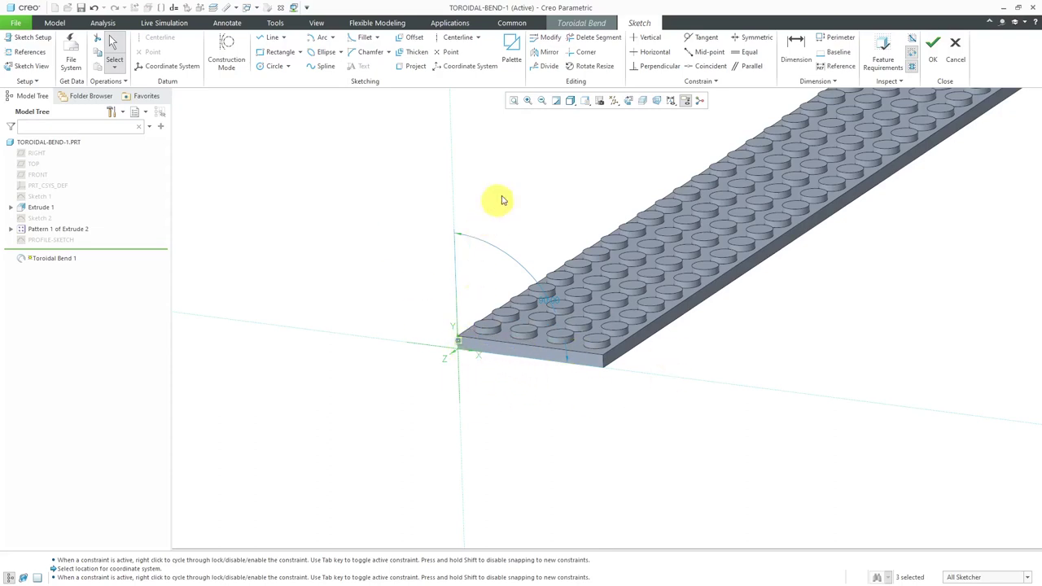
left_click(629, 101)
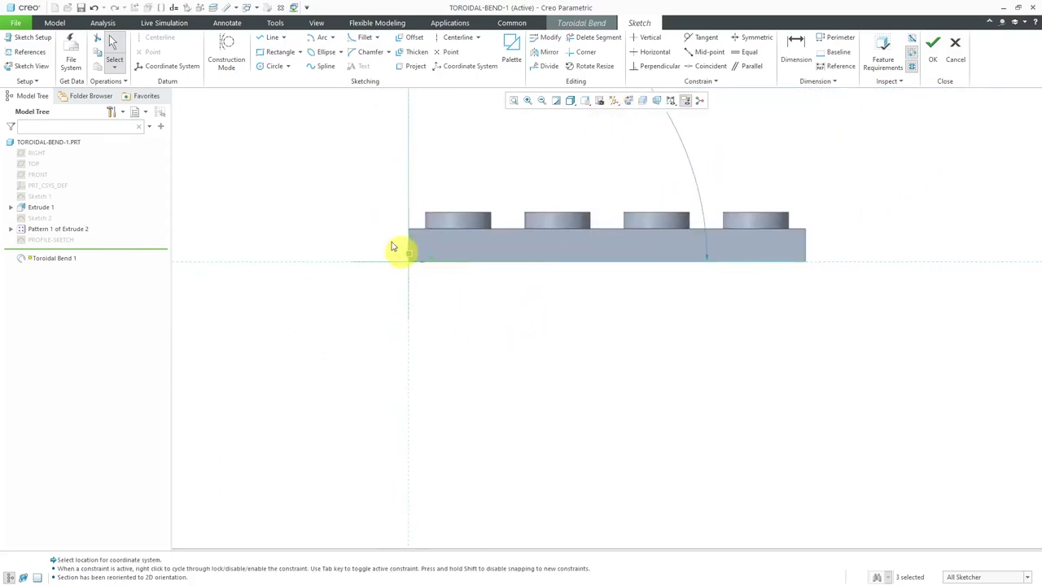
Step: Draw a line from the sketch origin partway along the plate's bottom edge
left_click(276, 38)
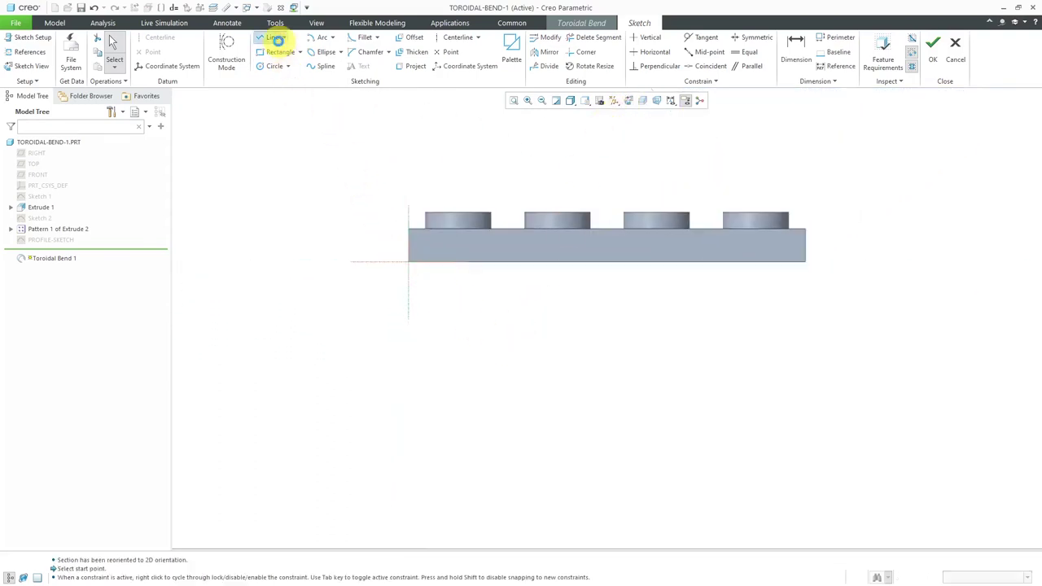
left_click(412, 261)
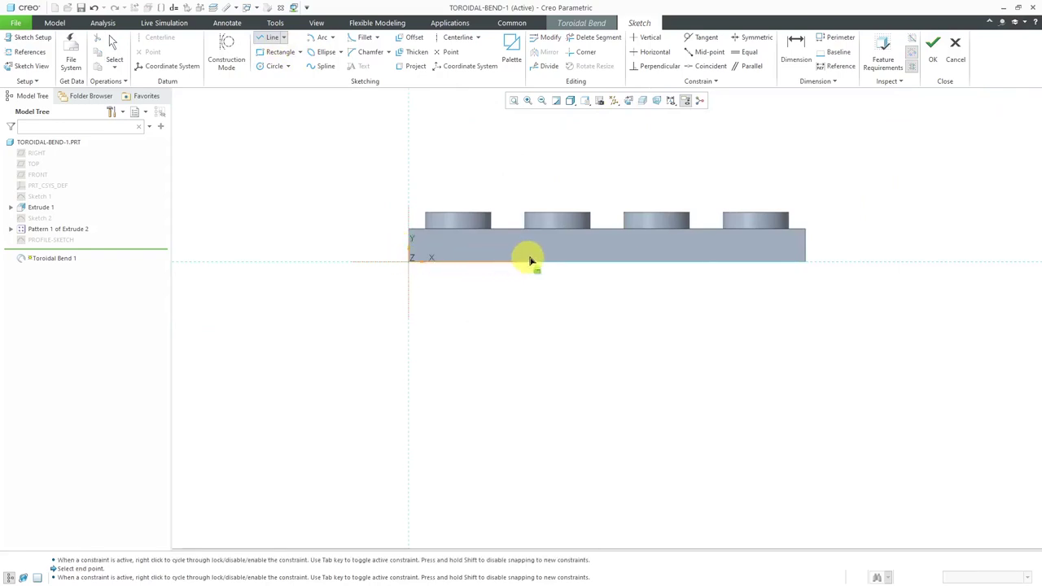
left_click(607, 263)
middle_click(614, 321)
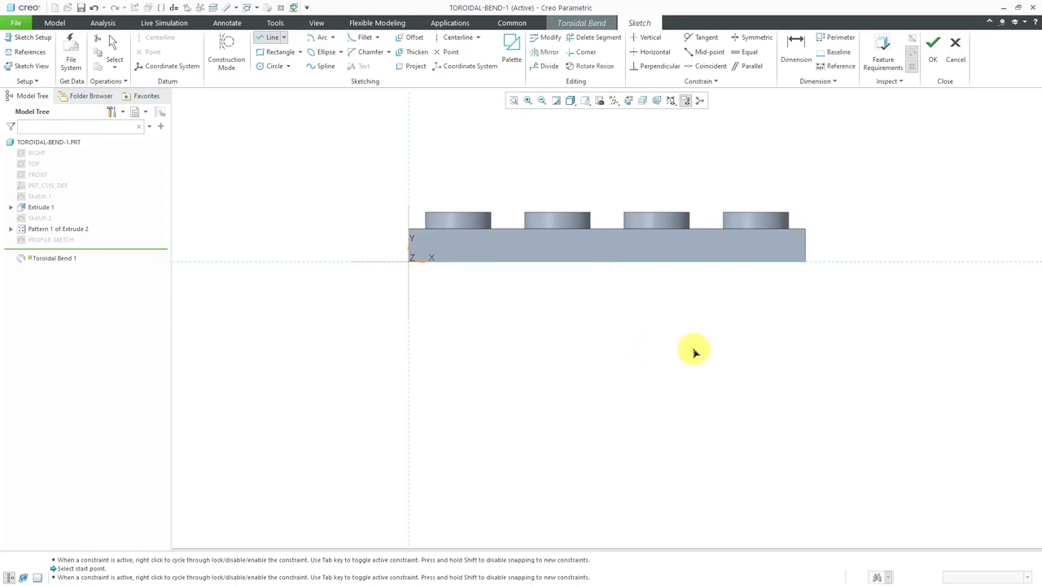
middle_click(583, 304)
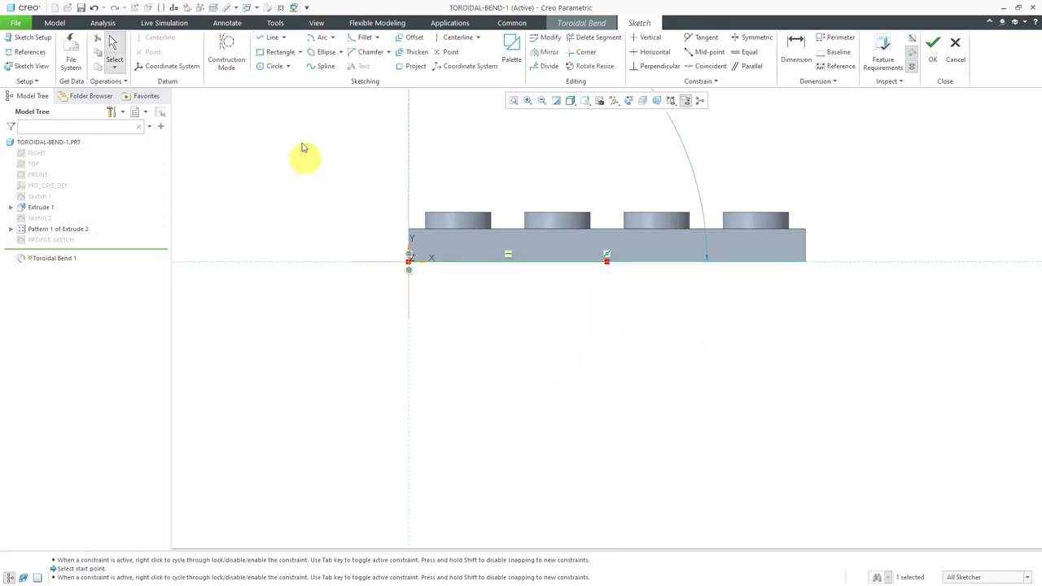
Step: Add a center-and-ends quarter arc (R 1.55) curving down from the line's end
left_click(332, 39)
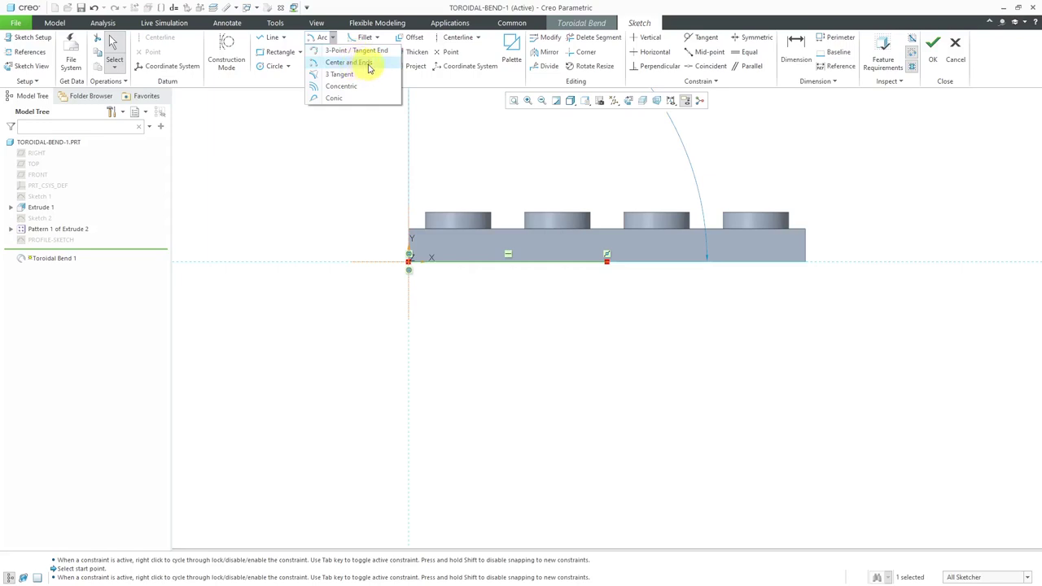
left_click(366, 69)
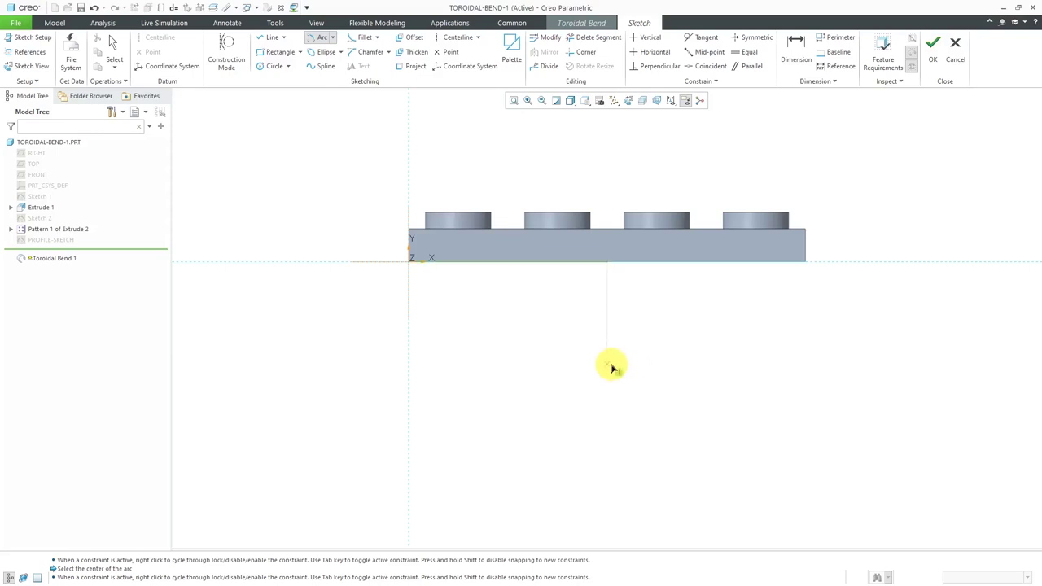
left_click(607, 364)
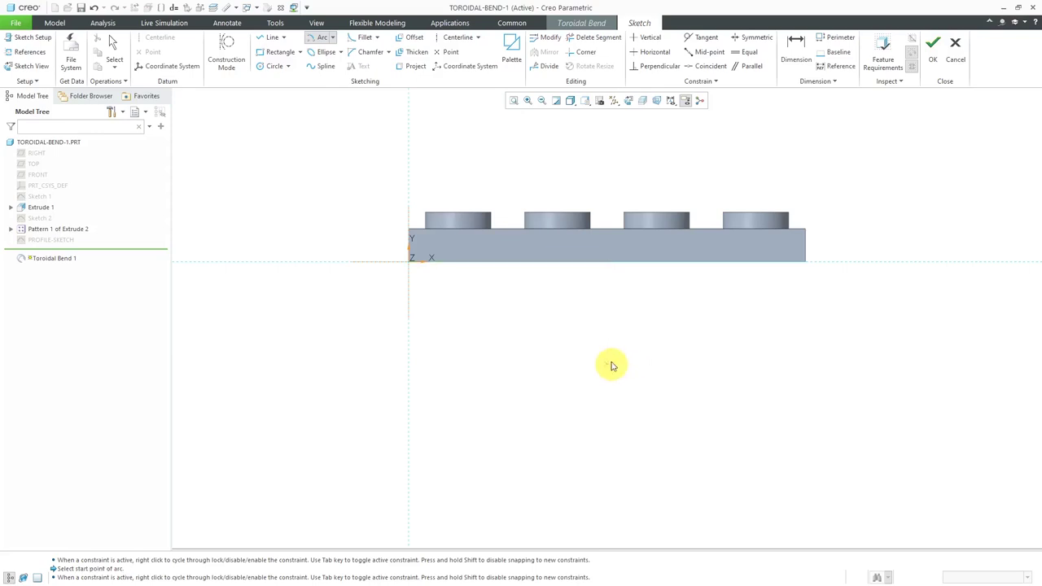
left_click(606, 268)
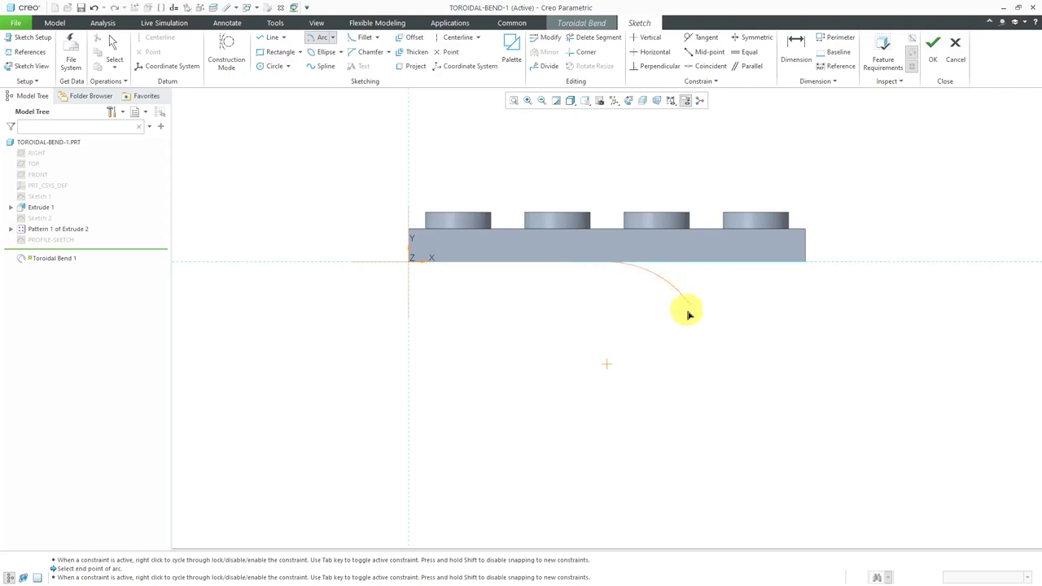
left_click(707, 368)
middle_click(811, 349)
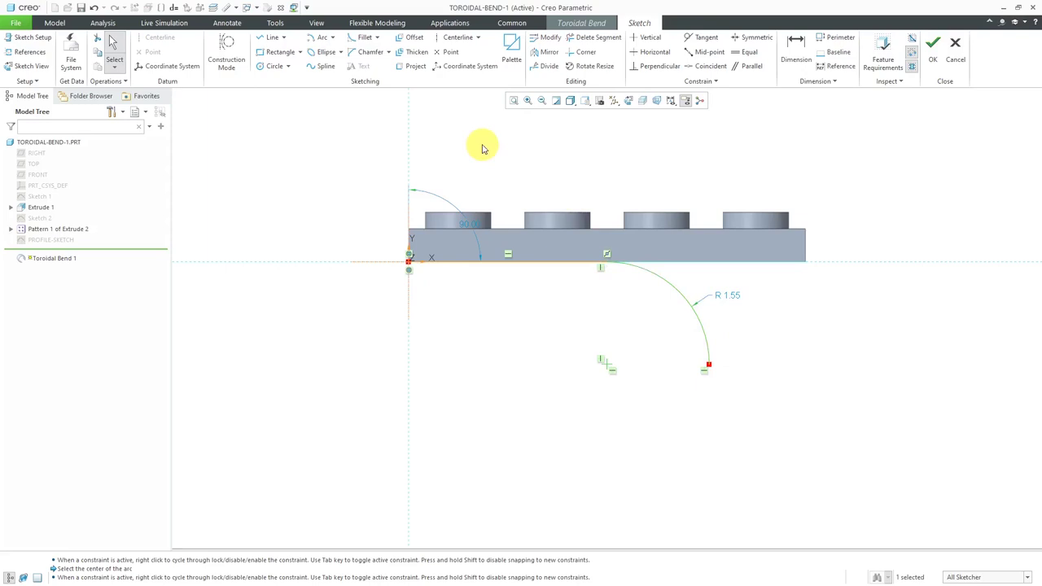
Step: Dimension the downward arc and set its value to 1.5
left_click(793, 70)
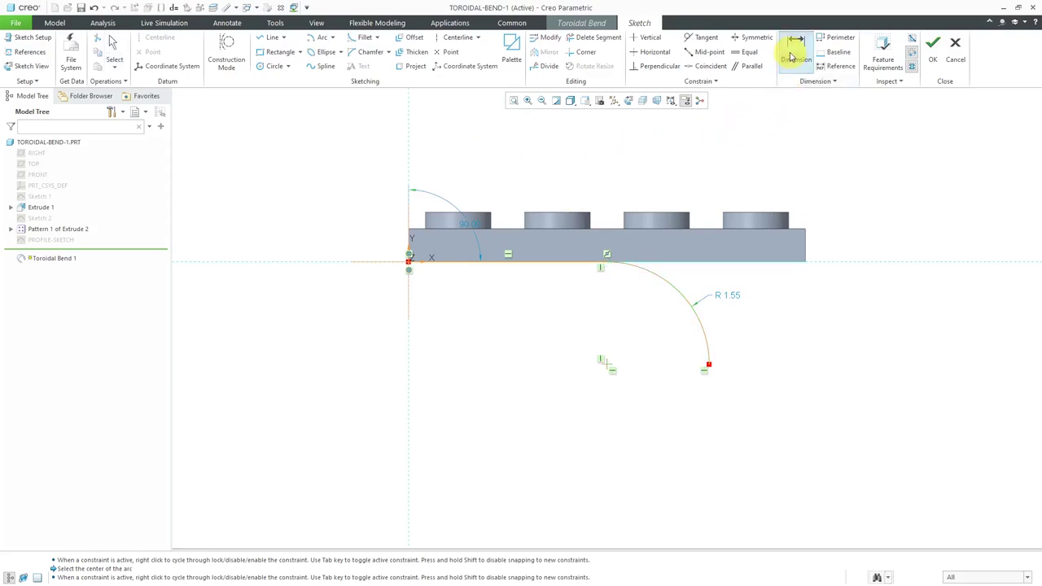
left_click(678, 295)
left_click(709, 365)
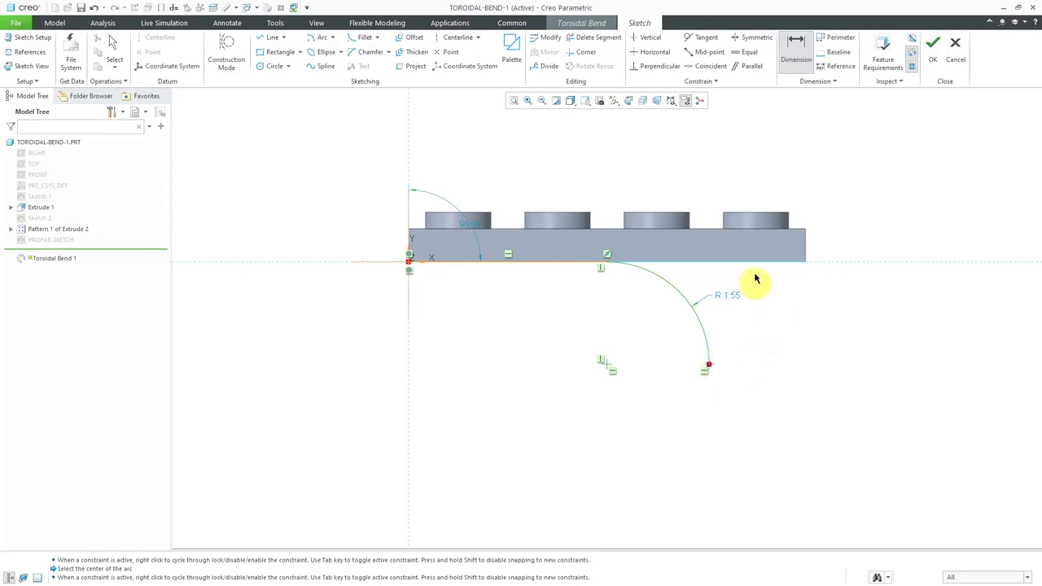
left_click(606, 265)
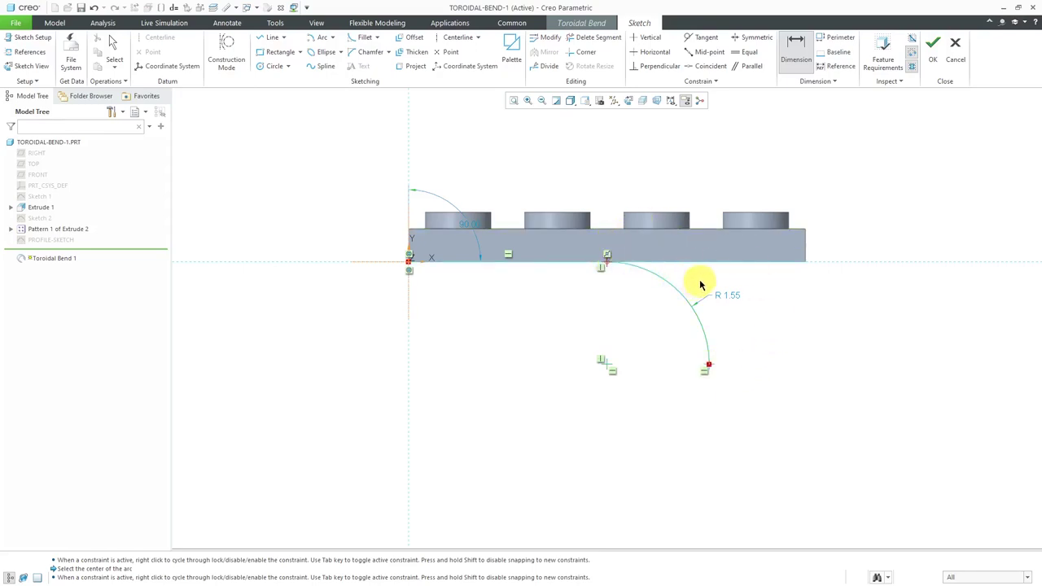
middle_click(699, 279)
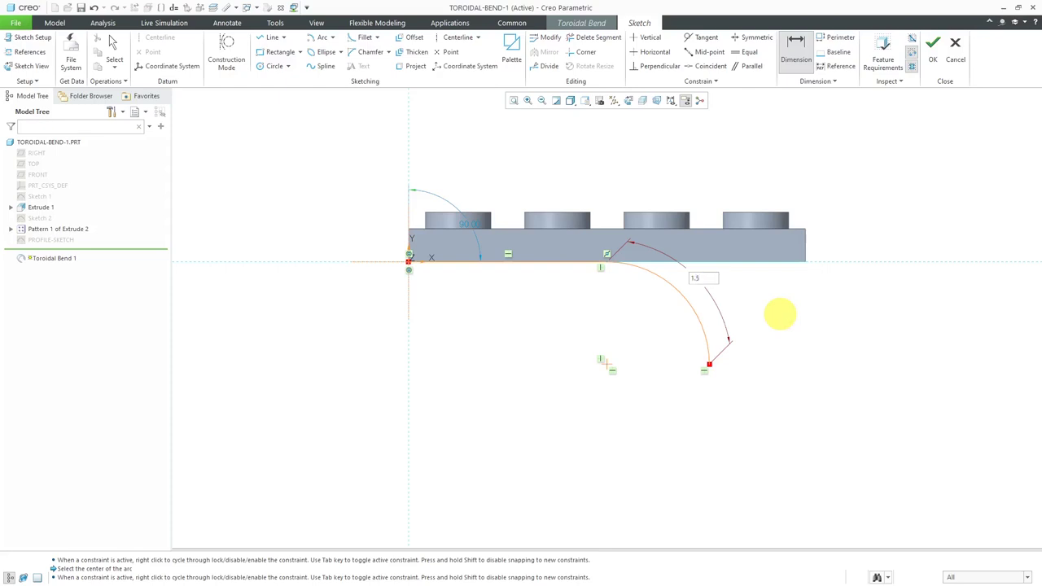
type("1.5")
key("Return")
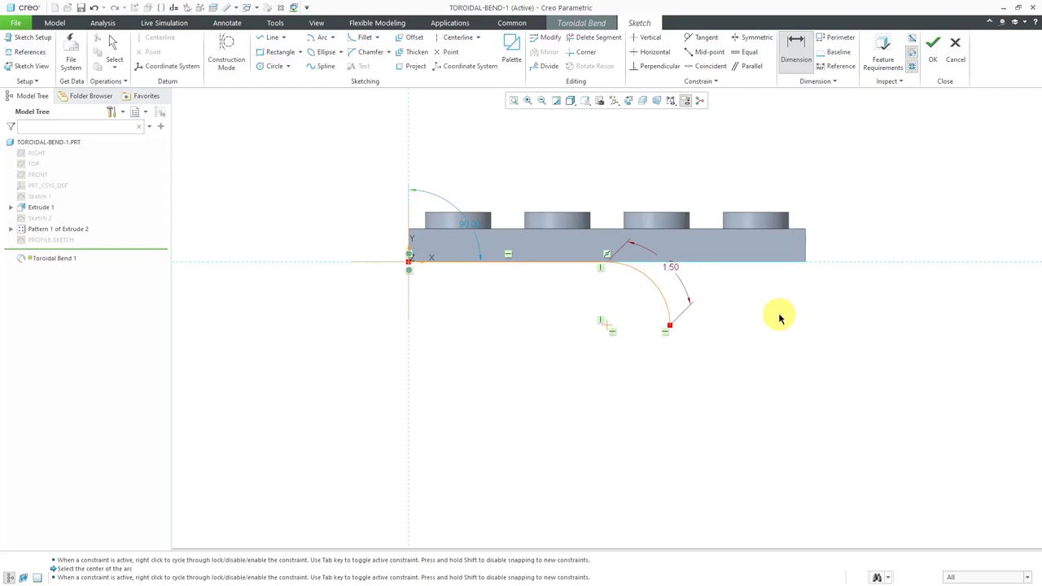
middle_click(779, 318)
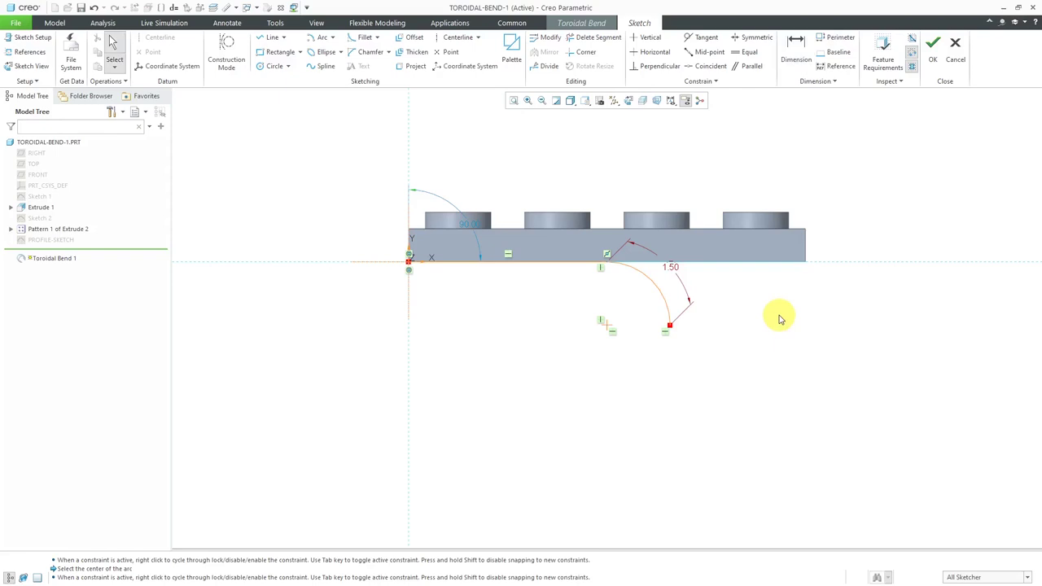
Step: Draw a vertical line straight down from the arc's lower end
right_click(779, 319)
left_click(800, 335)
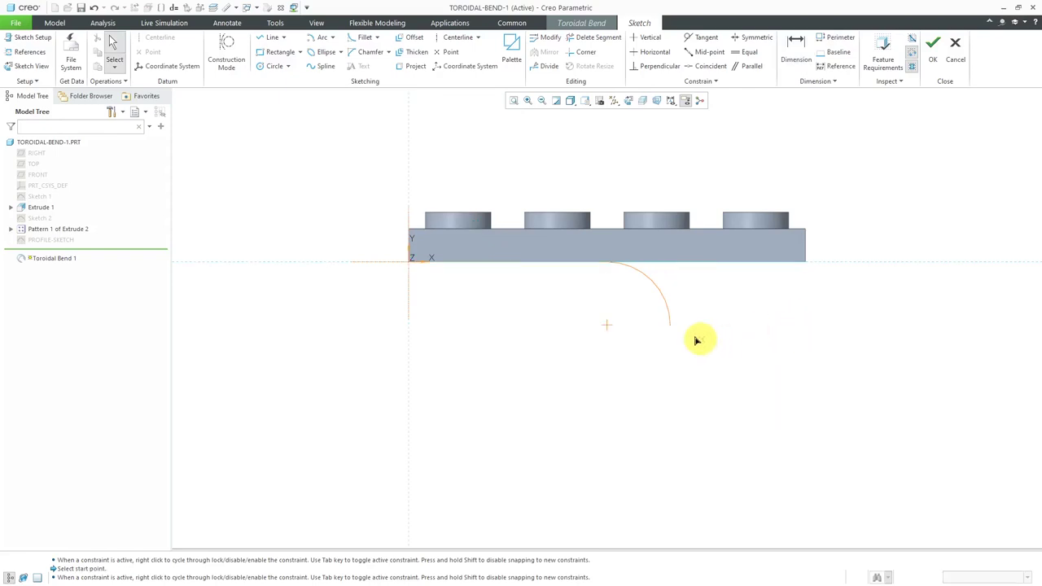
left_click(671, 327)
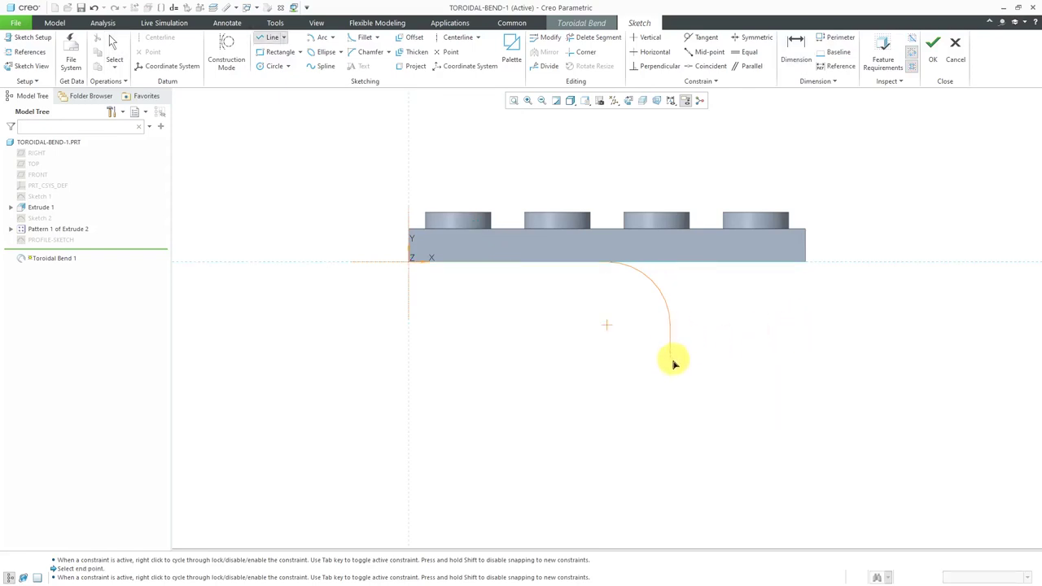
left_click(670, 426)
middle_click(775, 412)
middle_click(777, 413)
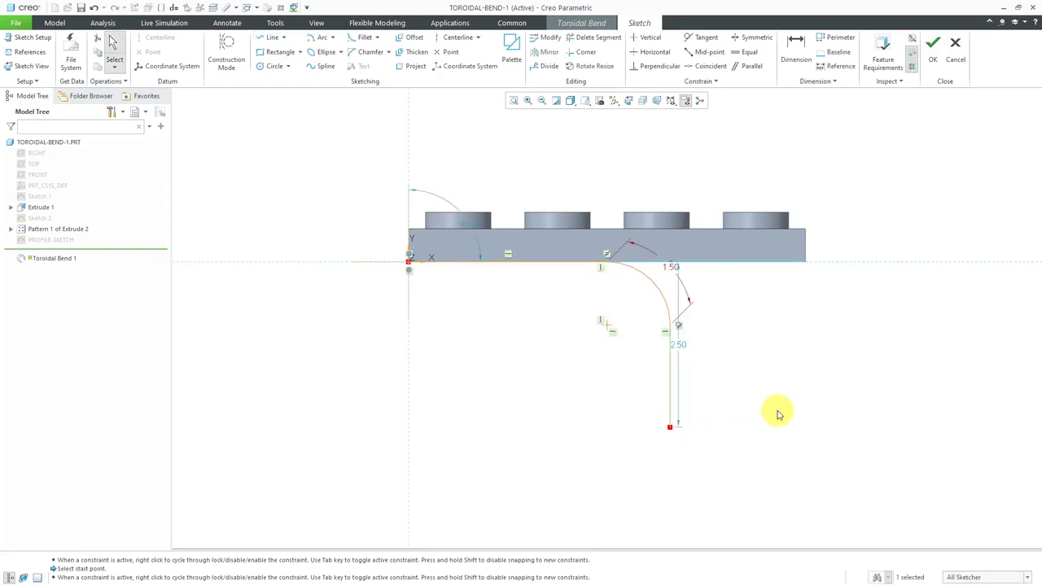
Step: Set the vertical line's length to 1.50
right_click(786, 348)
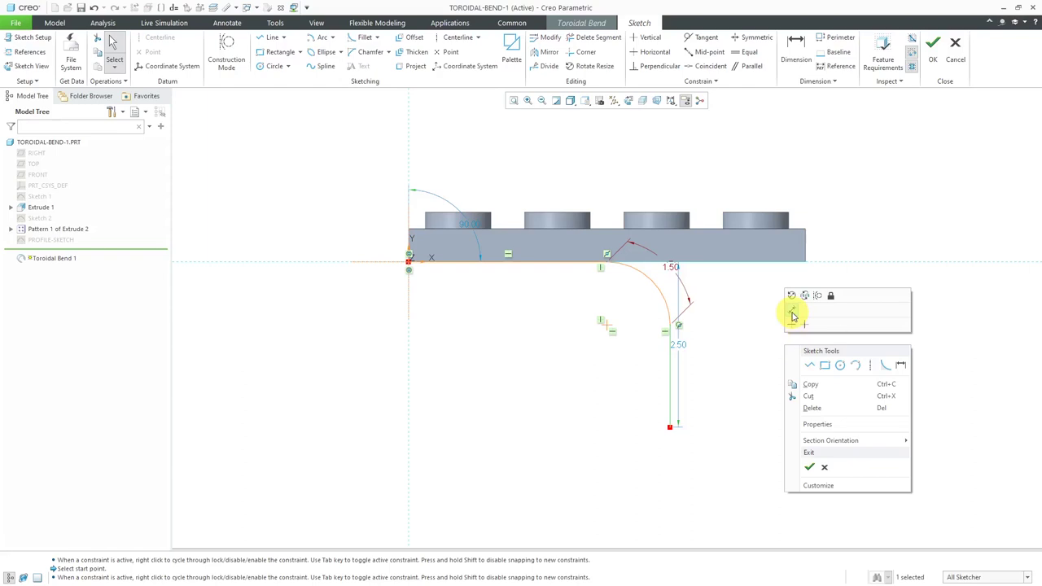
left_click(794, 316)
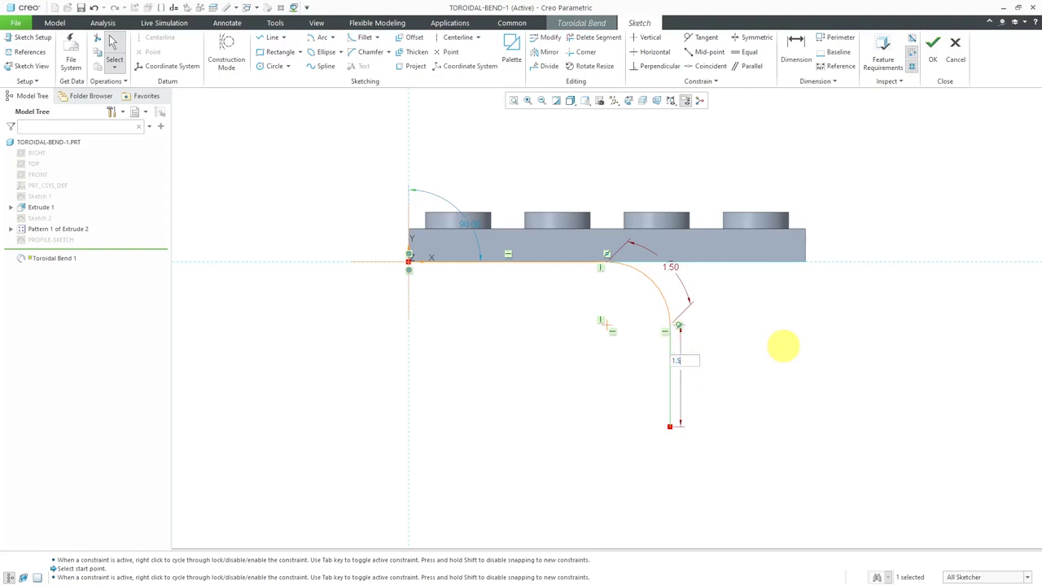
key("Return")
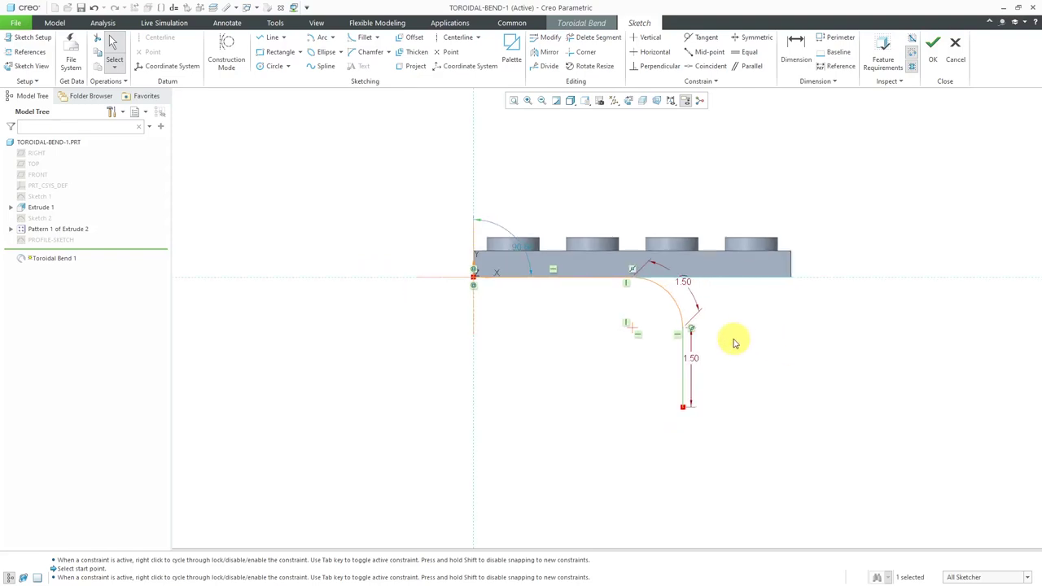
mouse_move(733, 342)
middle_mouse_down()
mouse_move(710, 353)
mouse_move(690, 317)
middle_mouse_up()
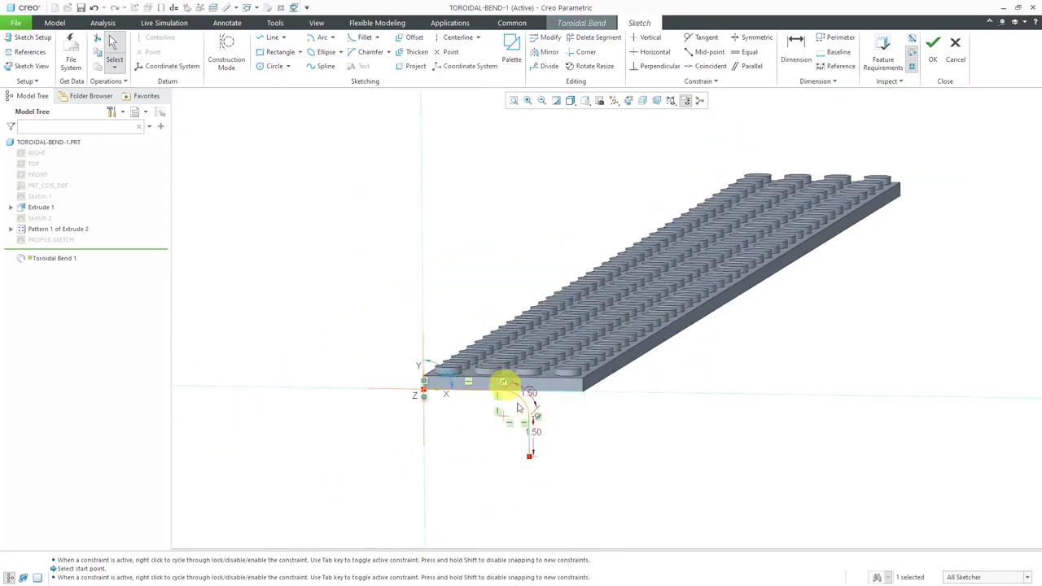
Step: Accept the profile sketch and orbit to inspect the 362.00-radius bend preview
right_click(473, 185)
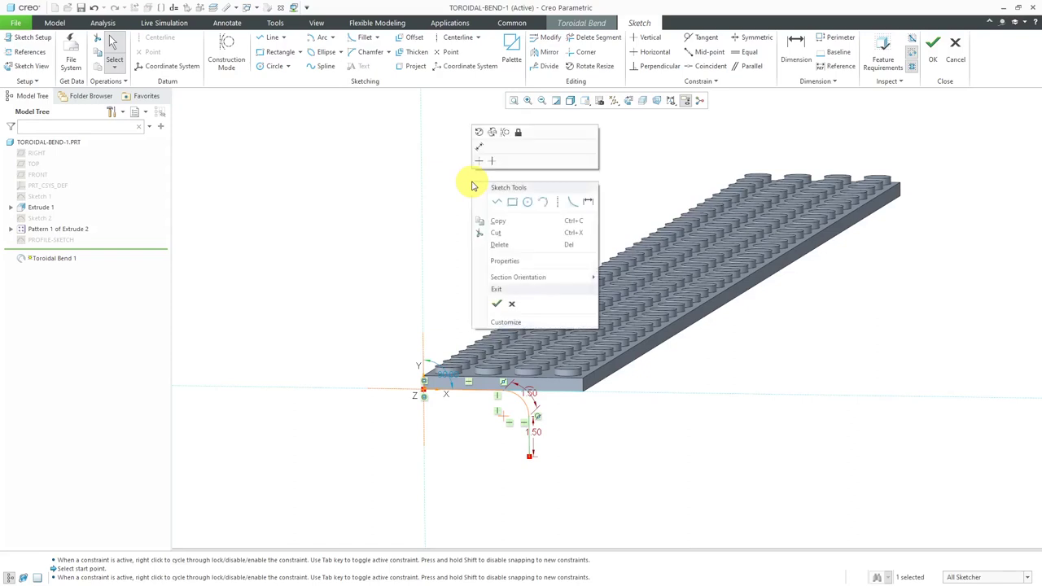
left_click(497, 305)
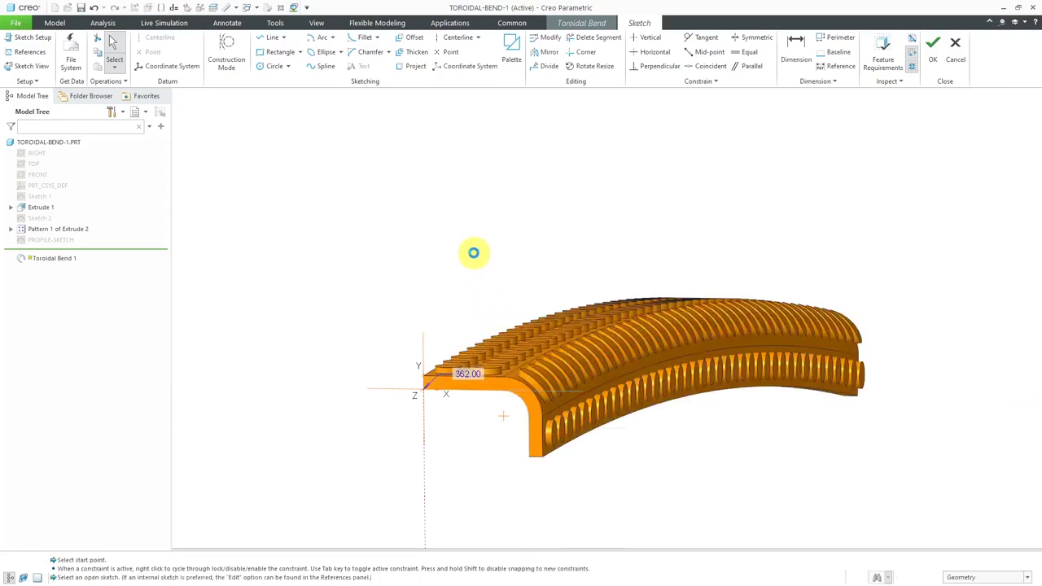
middle_click_drag(459, 270, 469, 276)
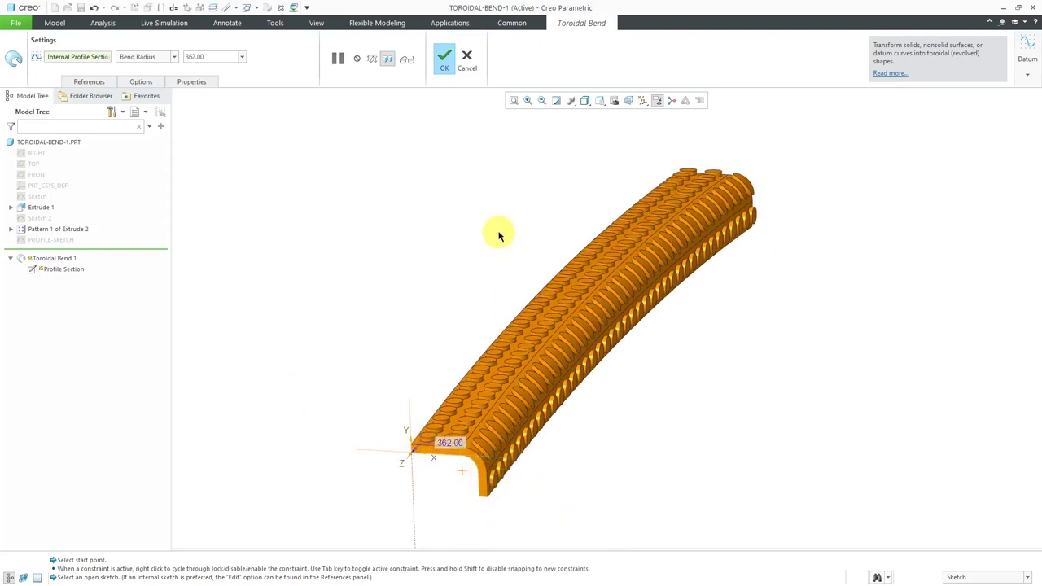
scroll(513, 211, "down", 1)
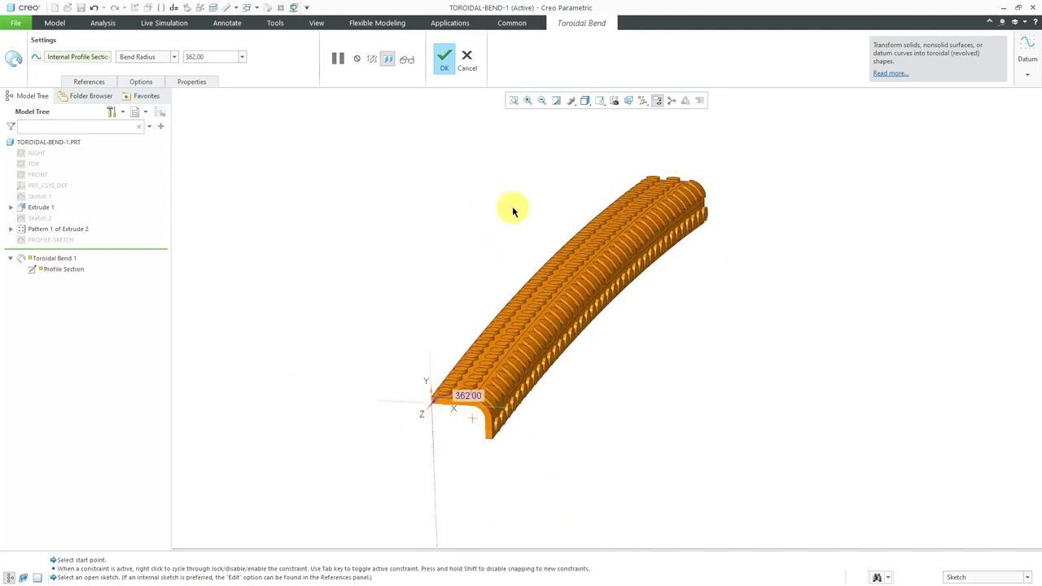
middle_click_drag(513, 218, 488, 232)
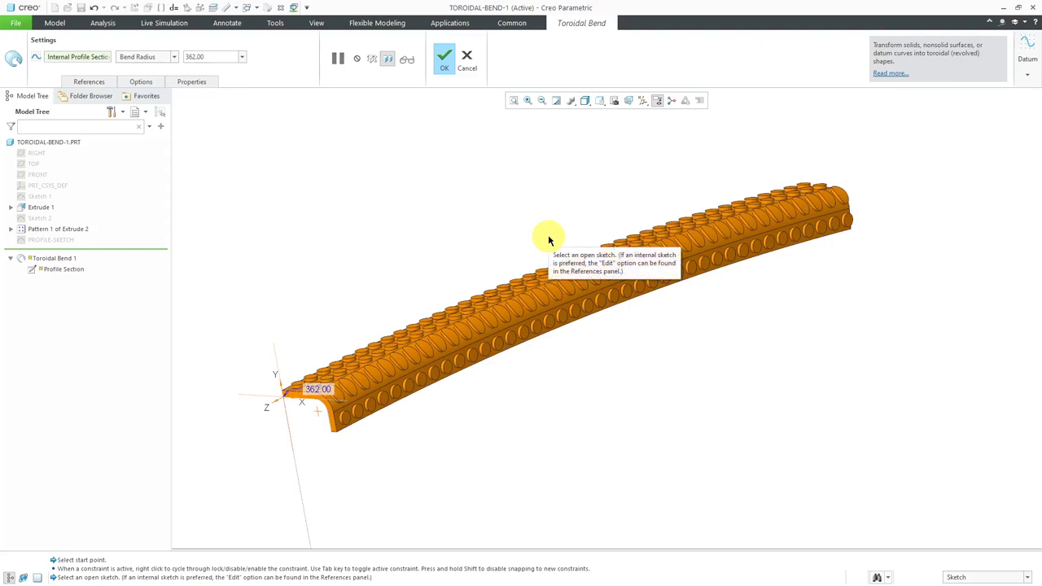
Step: Reduce the bend radius from 362 to 150, then 50, and finally 25
left_click(216, 57)
type("1")
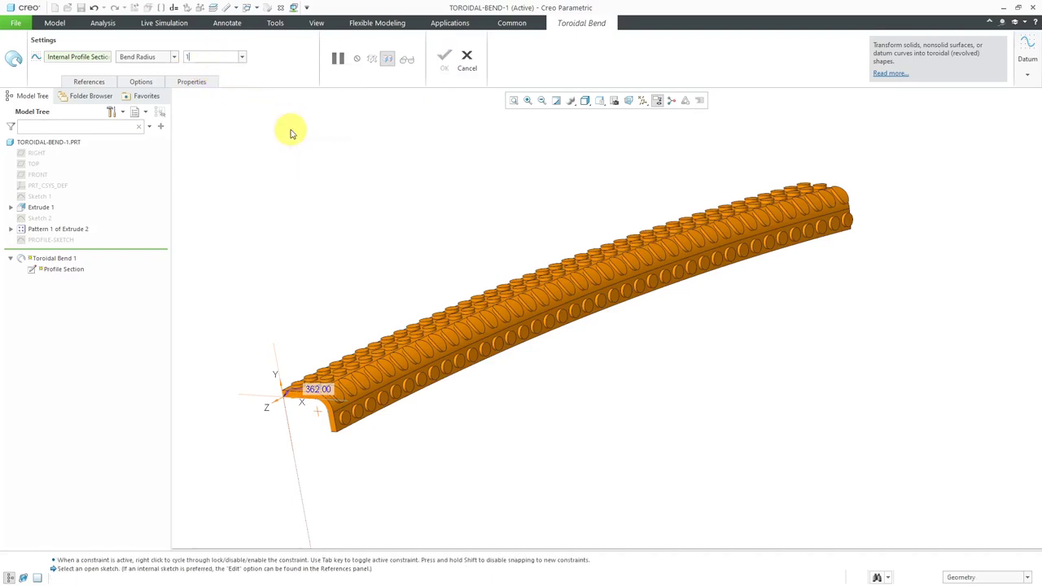
type("50")
key("Return")
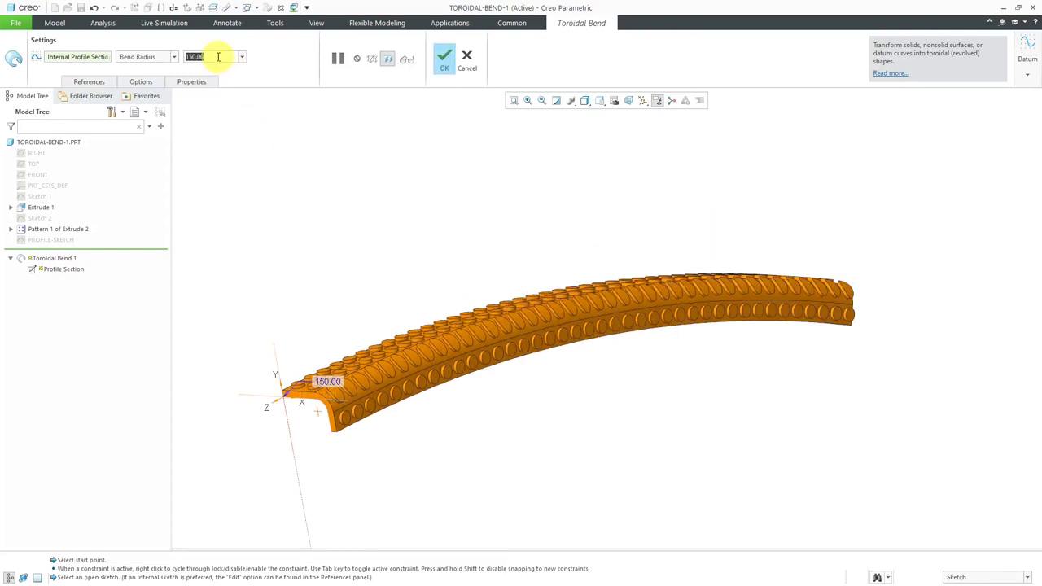
type("50")
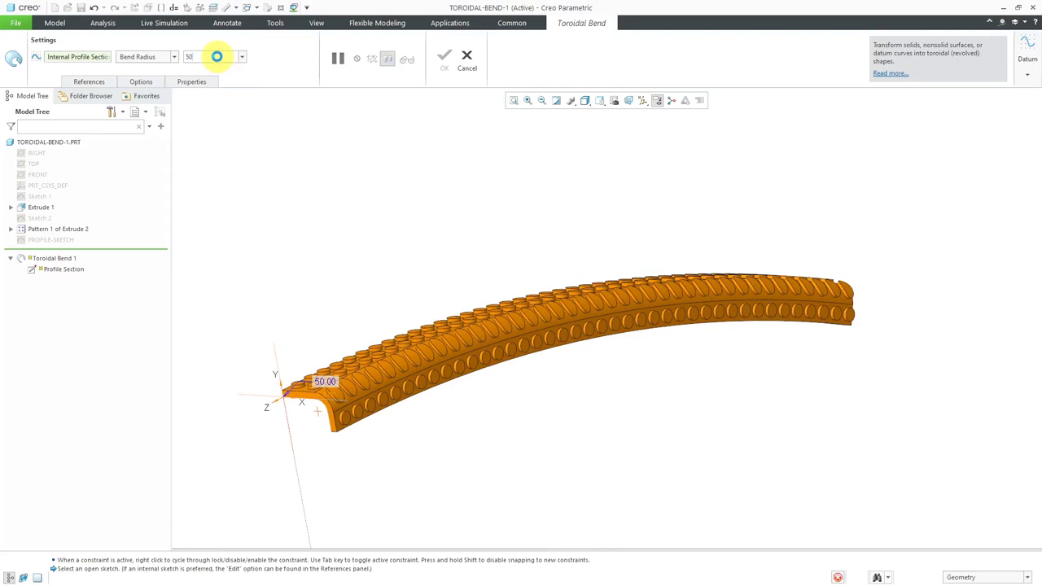
key("Return")
middle_click_drag(638, 233, 581, 263)
double_click(206, 57)
type("25")
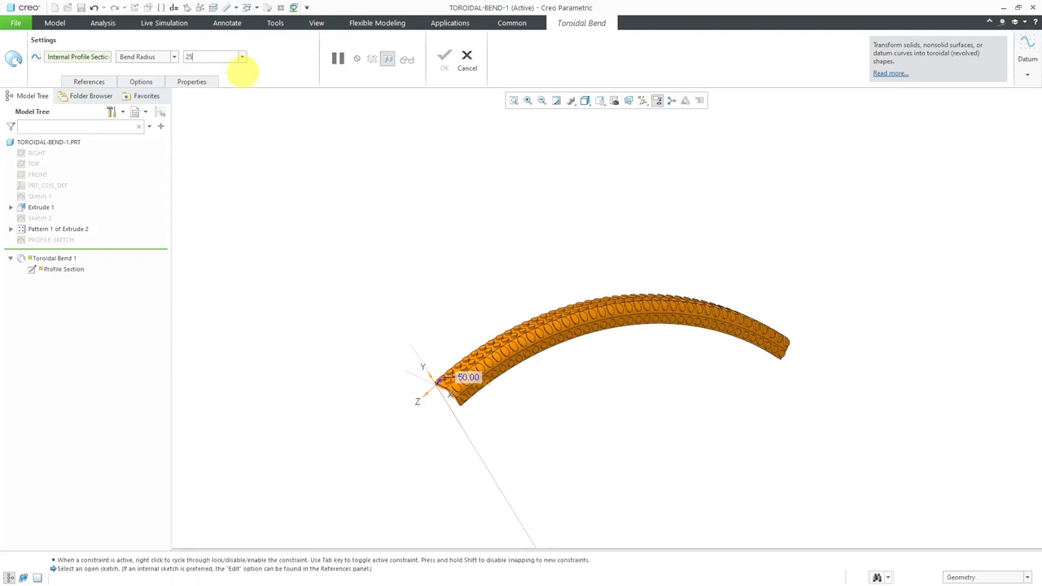
key("Return")
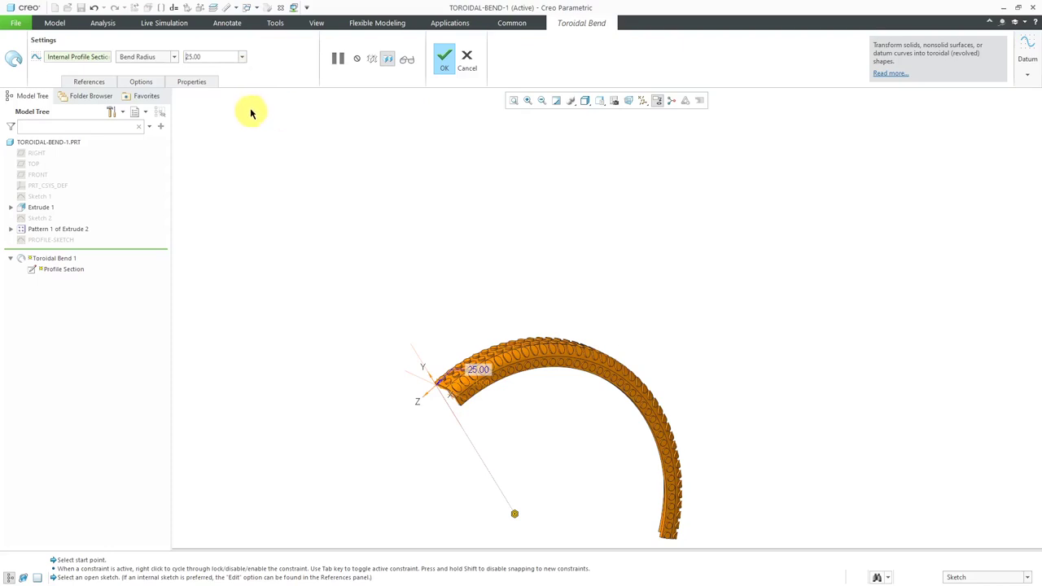
left_click(175, 57)
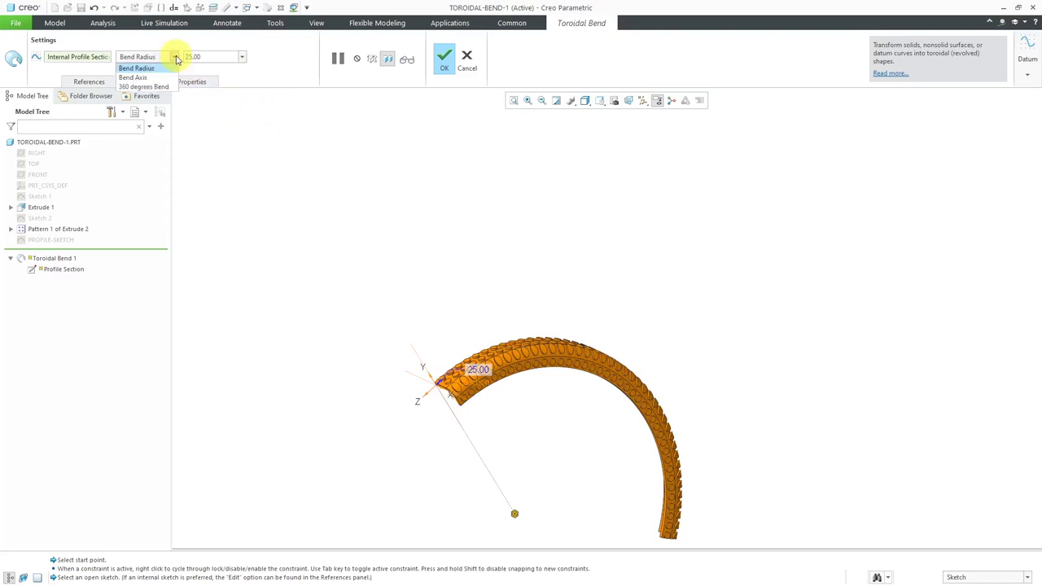
Step: Switch the bend definition to Bend Axis and begin a new datum axis A_161
left_click(147, 78)
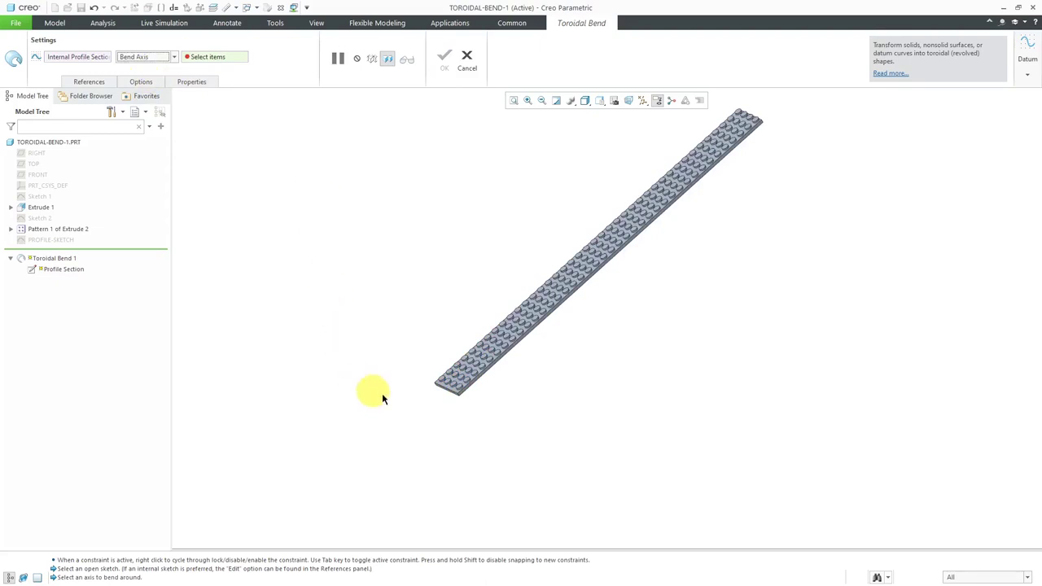
scroll(453, 401, "up", 2)
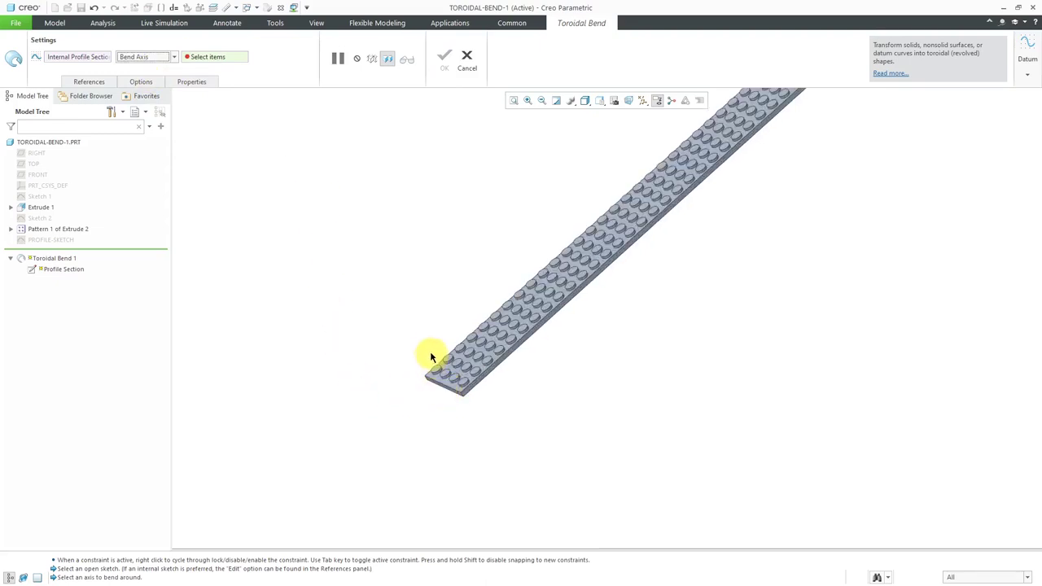
left_click(1029, 77)
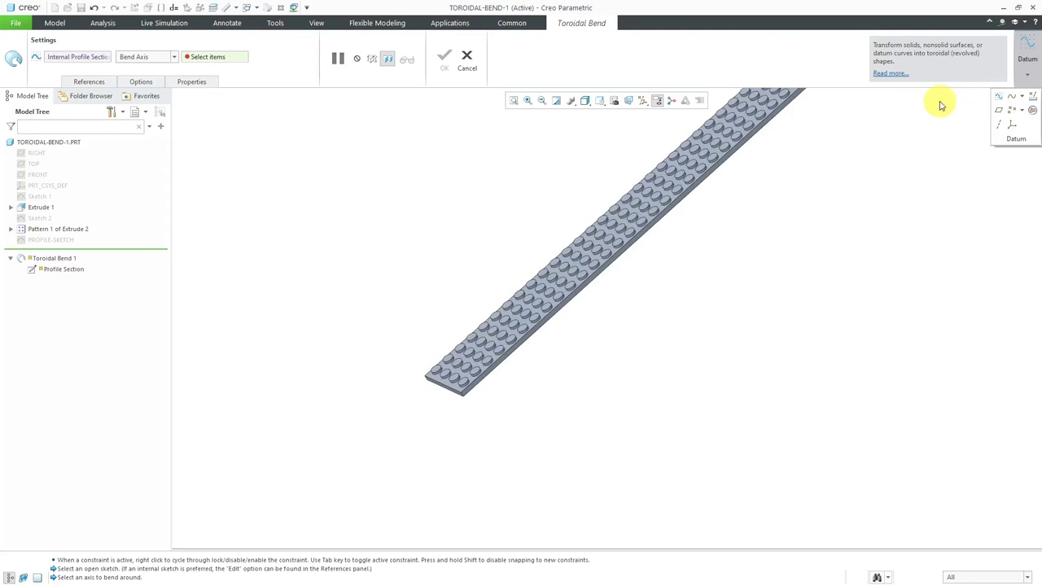
left_click(1002, 127)
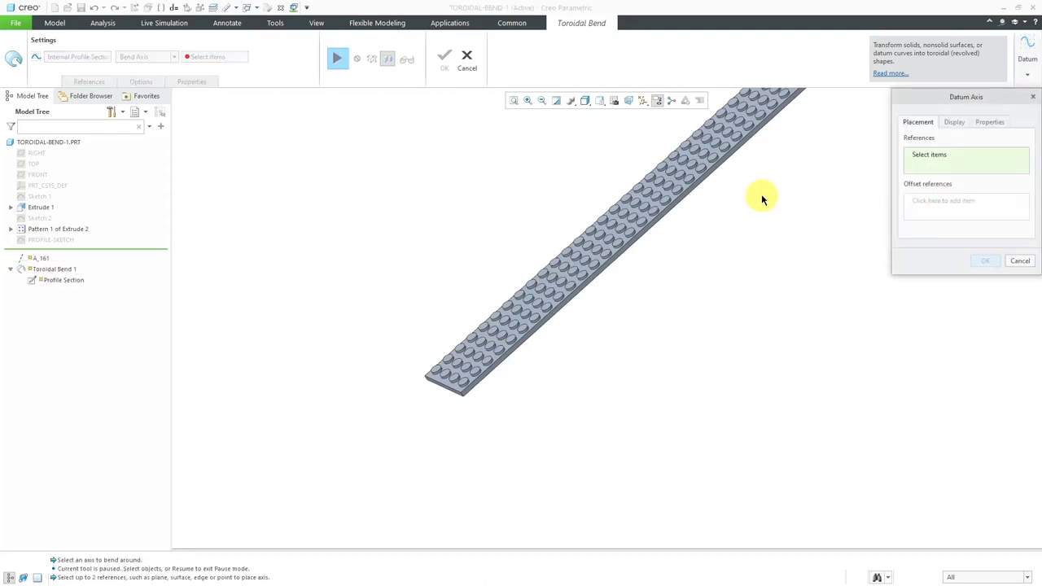
Step: Turn on datum plane display and show the DEFAULT_DATUMS layer
left_click(643, 101)
left_click(674, 162)
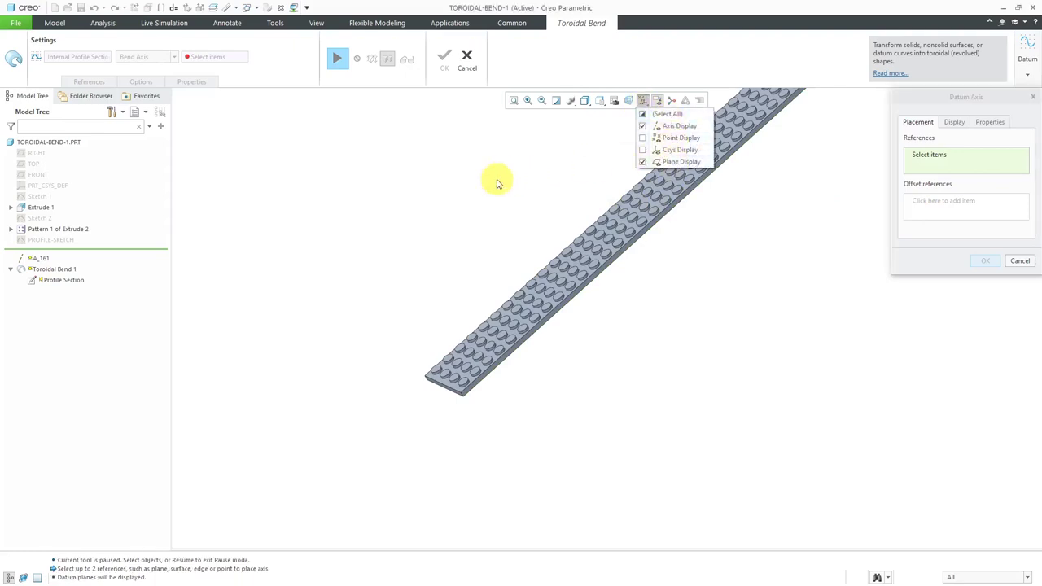
left_click(214, 9)
right_click(968, 114)
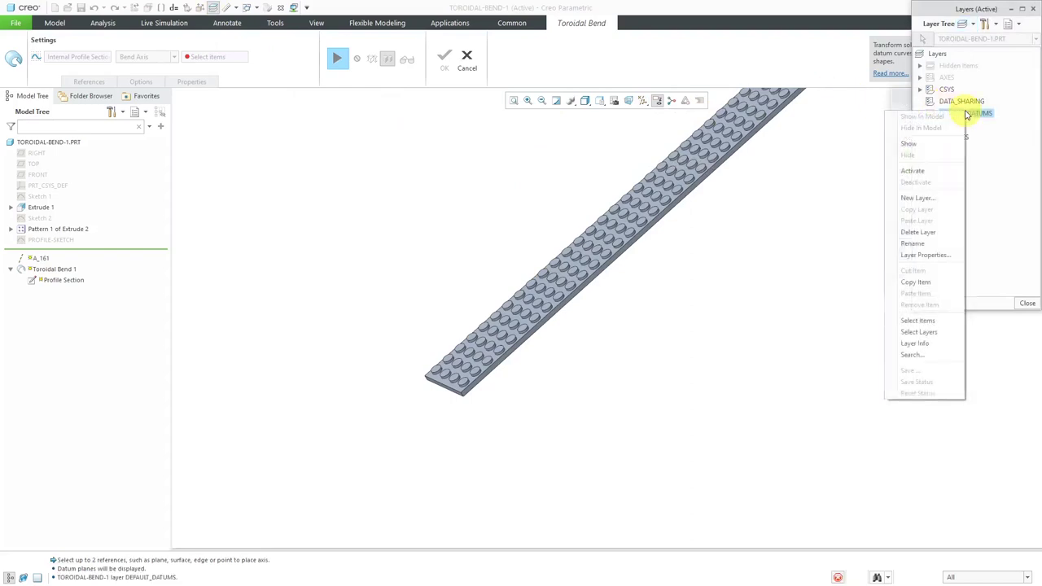
left_click(930, 144)
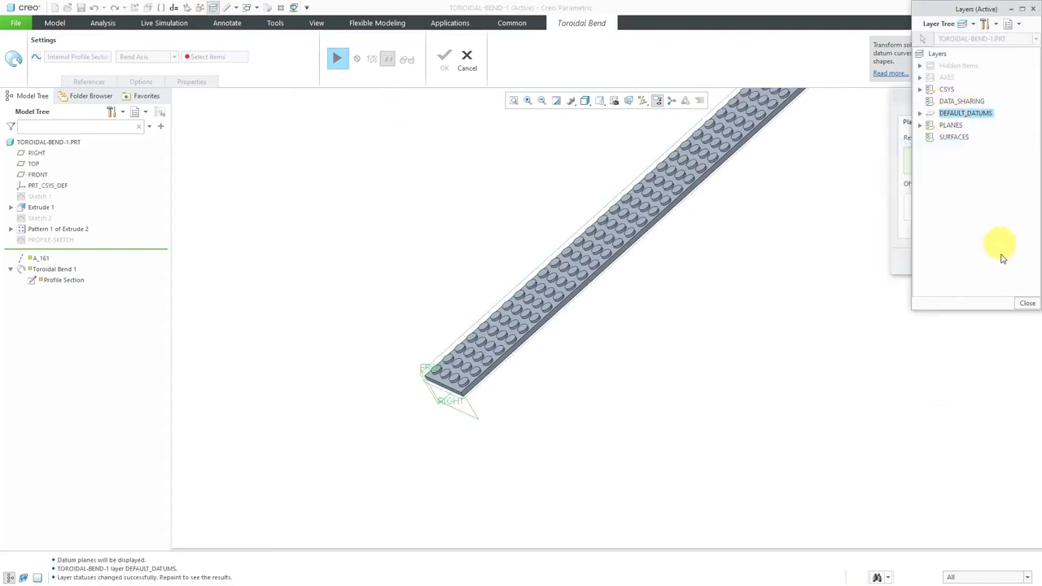
left_click(1028, 303)
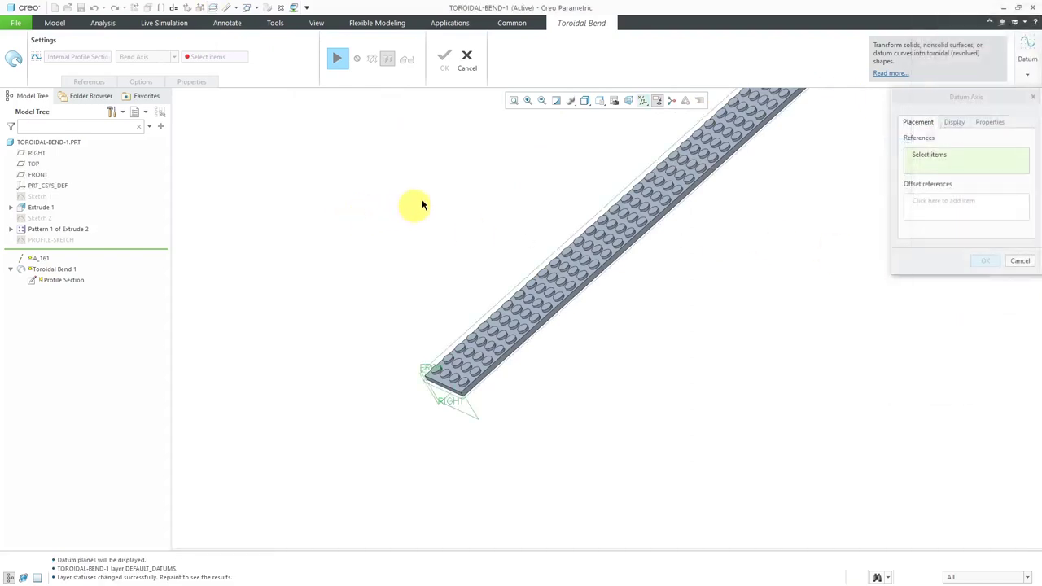
left_click(926, 100)
Step: Make the axis normal to the RIGHT plane with a 0 offset from the bar's end face
scroll(477, 366, "up", 3)
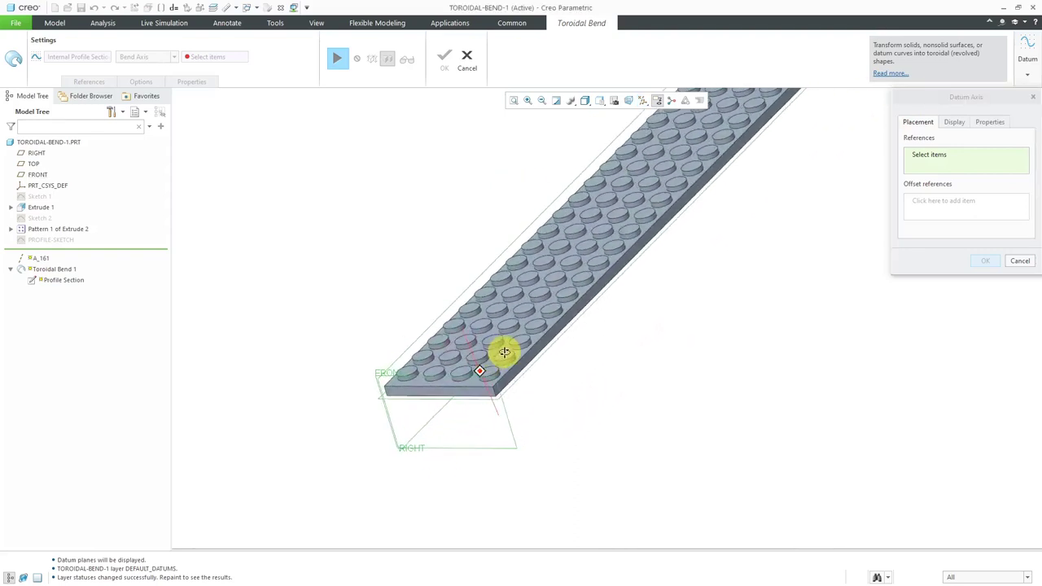
middle_click_drag(508, 348, 412, 331)
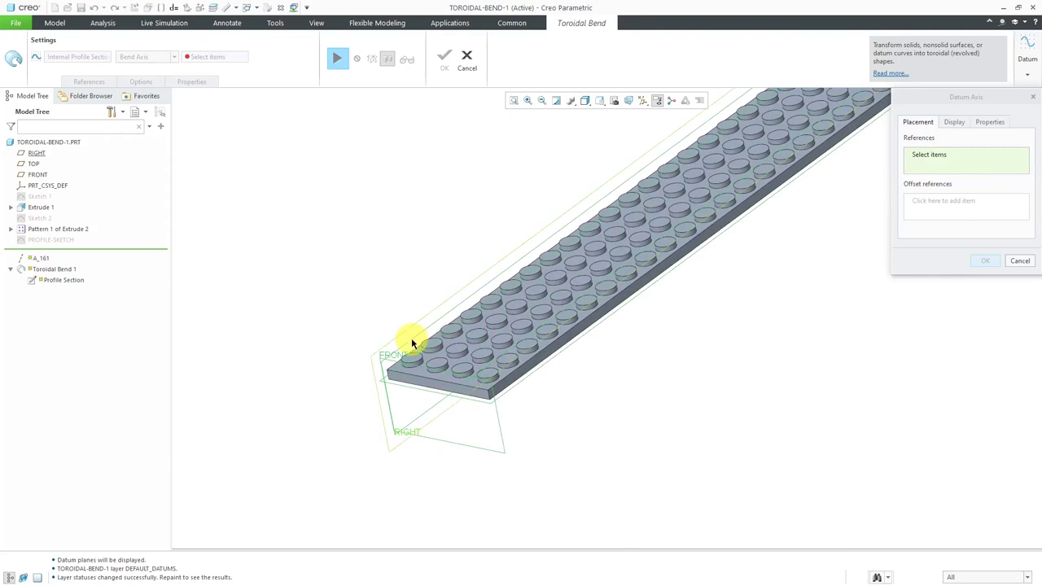
left_click(412, 341)
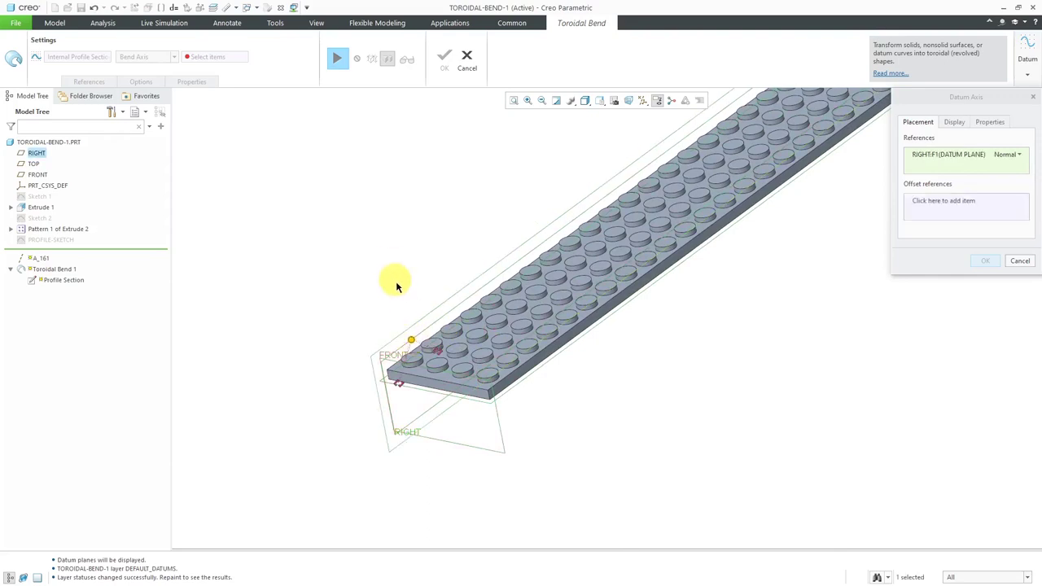
left_click(923, 204)
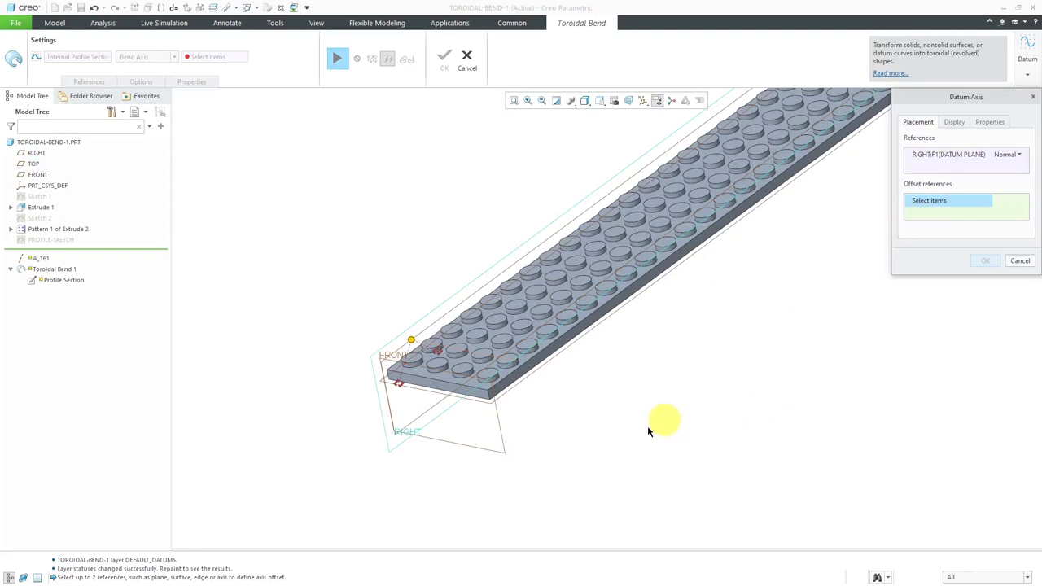
scroll(456, 460, "up", 4)
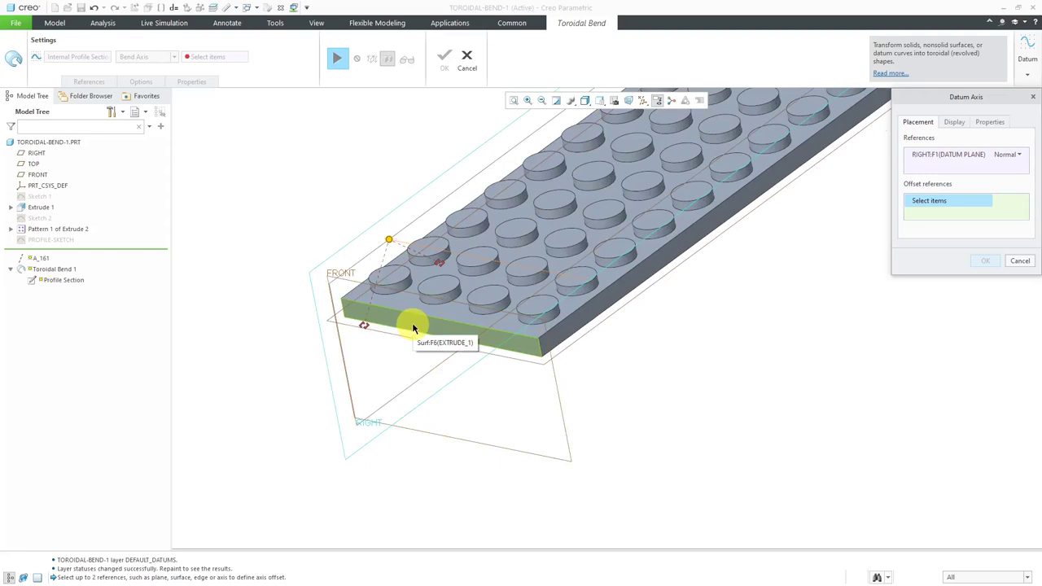
left_click(413, 328)
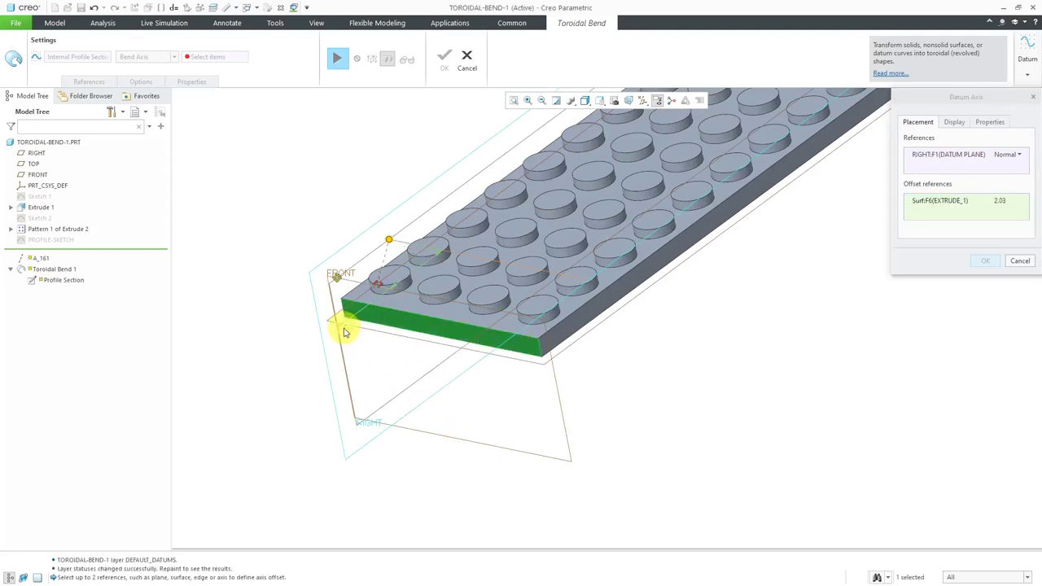
double_click(344, 330)
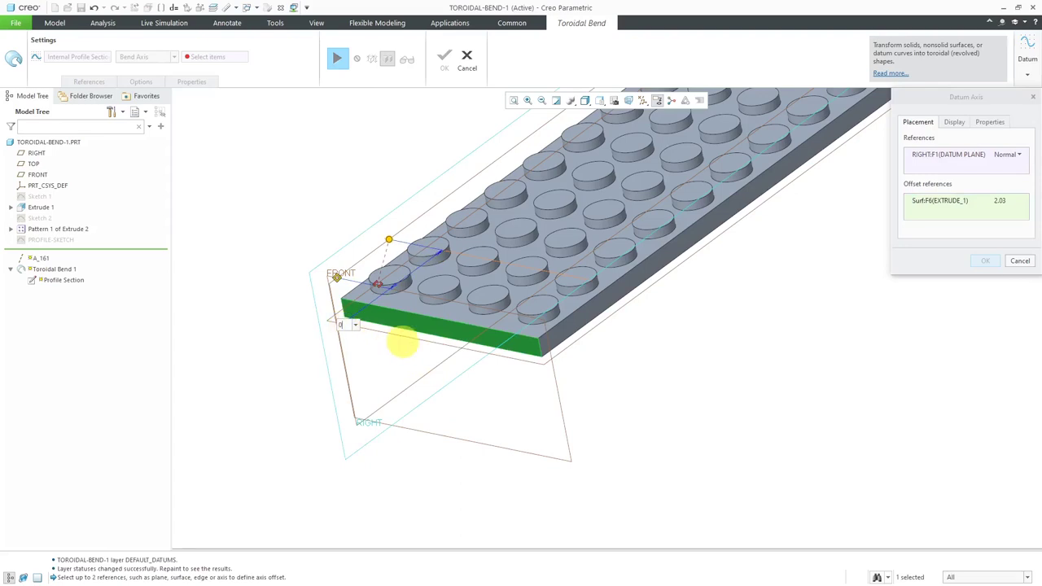
key("Return")
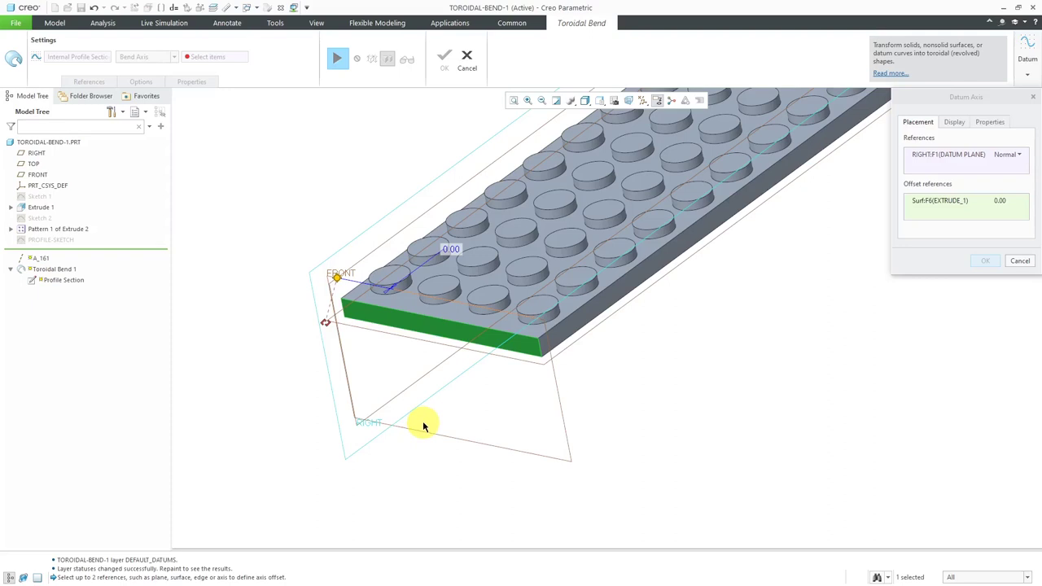
Step: Add a -20 offset from the TOP plane and confirm axis A_161
left_click(369, 335, "ctrl")
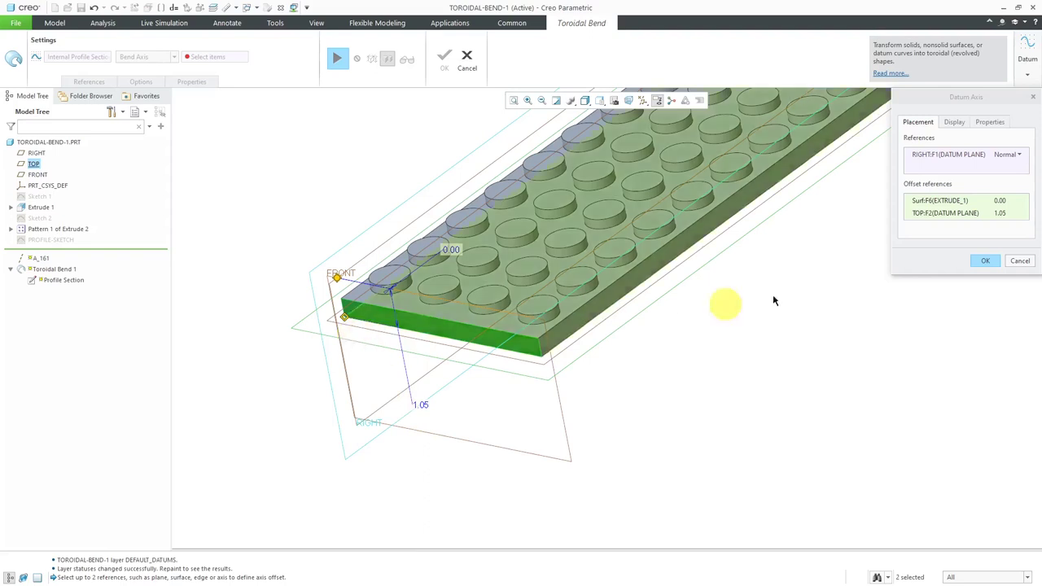
double_click(999, 213)
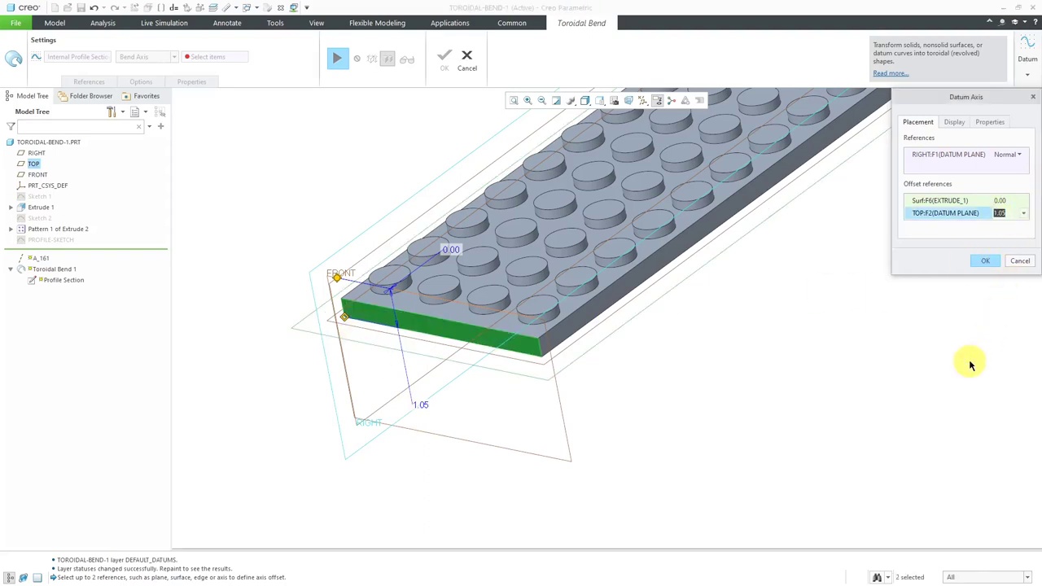
type("-")
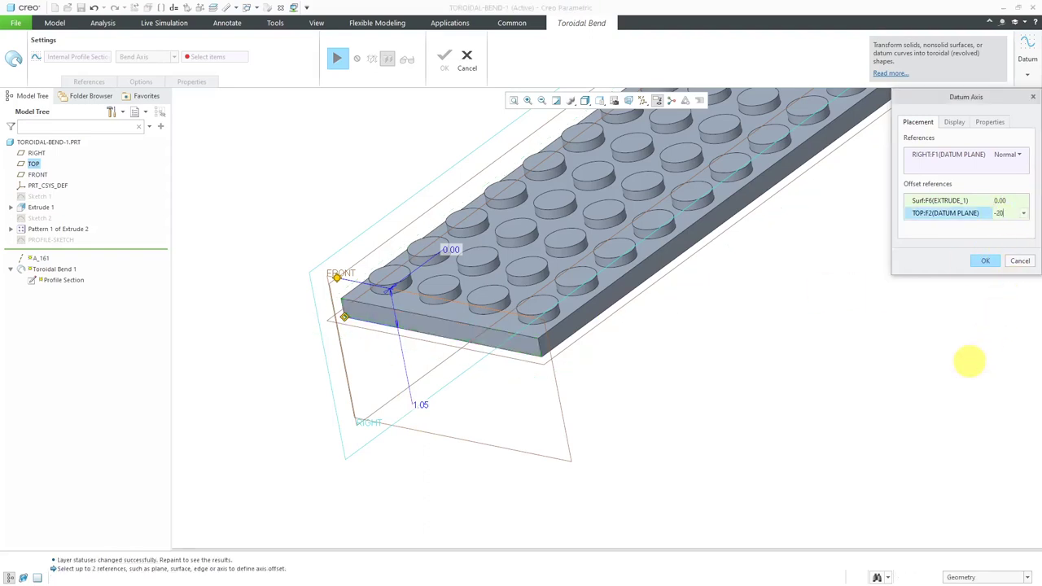
type("20")
key("Return")
scroll(432, 264, "down", 3)
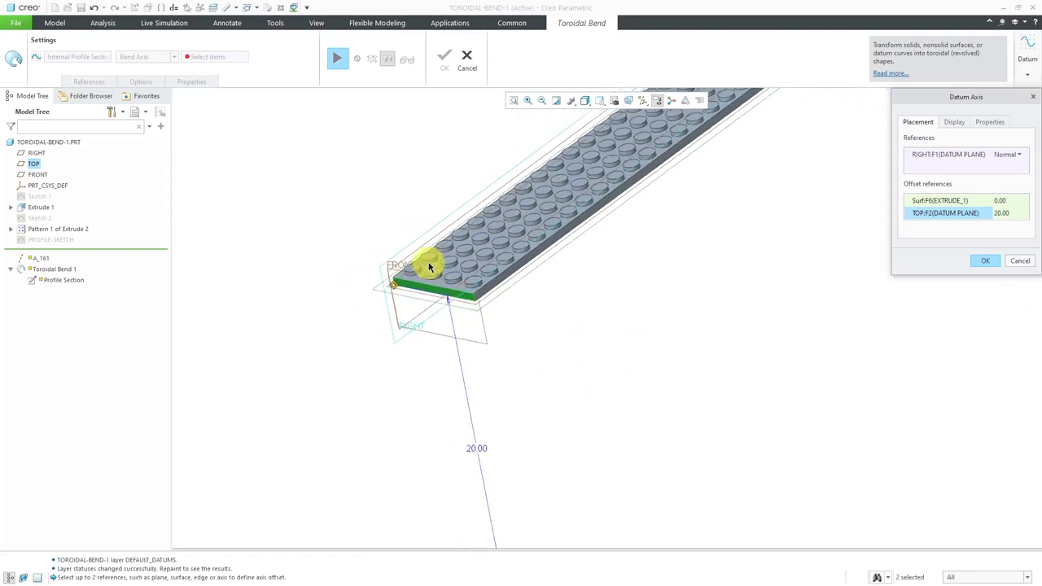
scroll(427, 260, "down", 2)
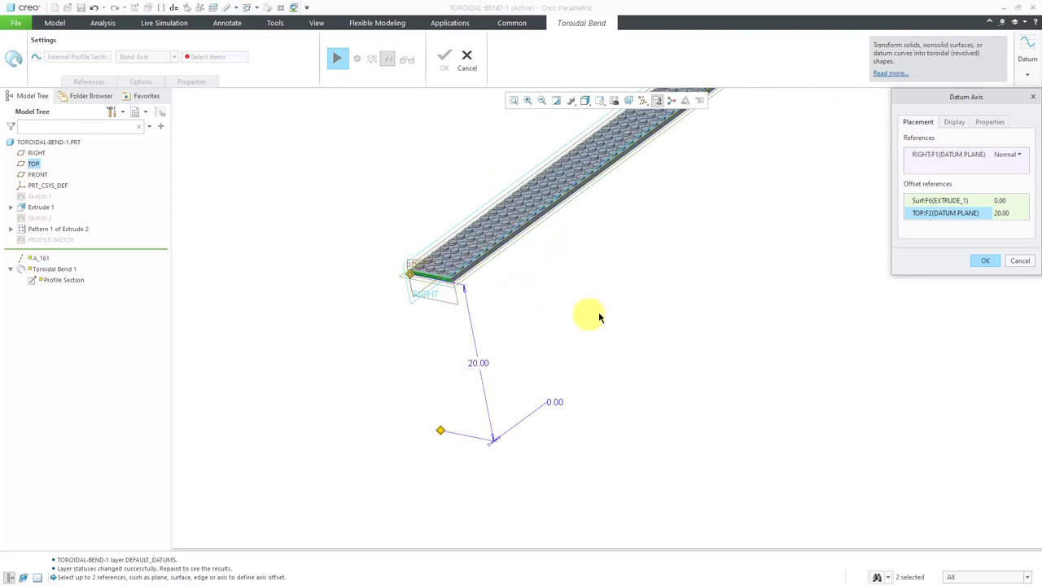
left_click(990, 265)
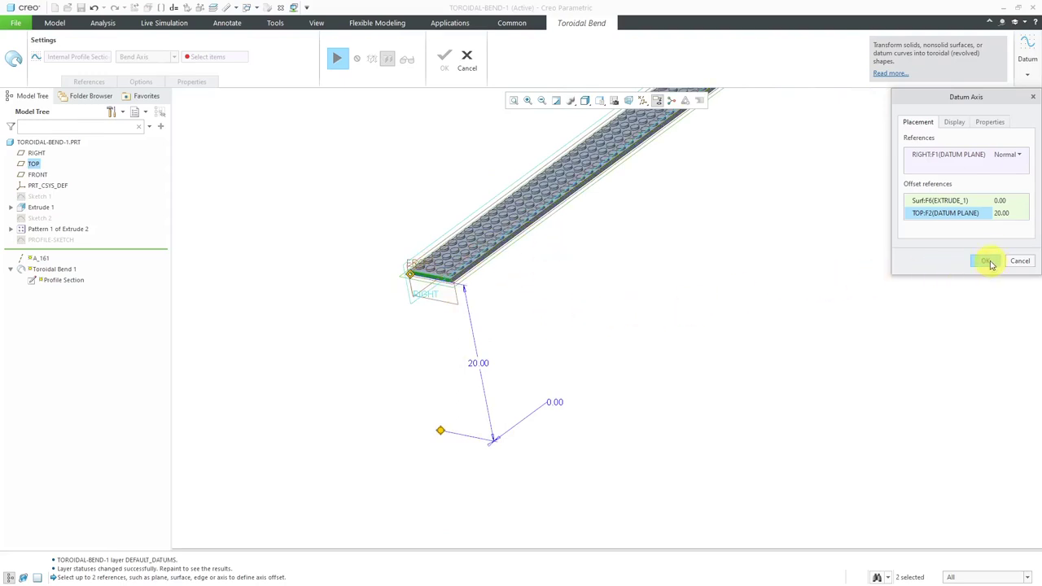
Step: Finish the datum axis, then resume and complete the paused toroidal bend
left_click(987, 261)
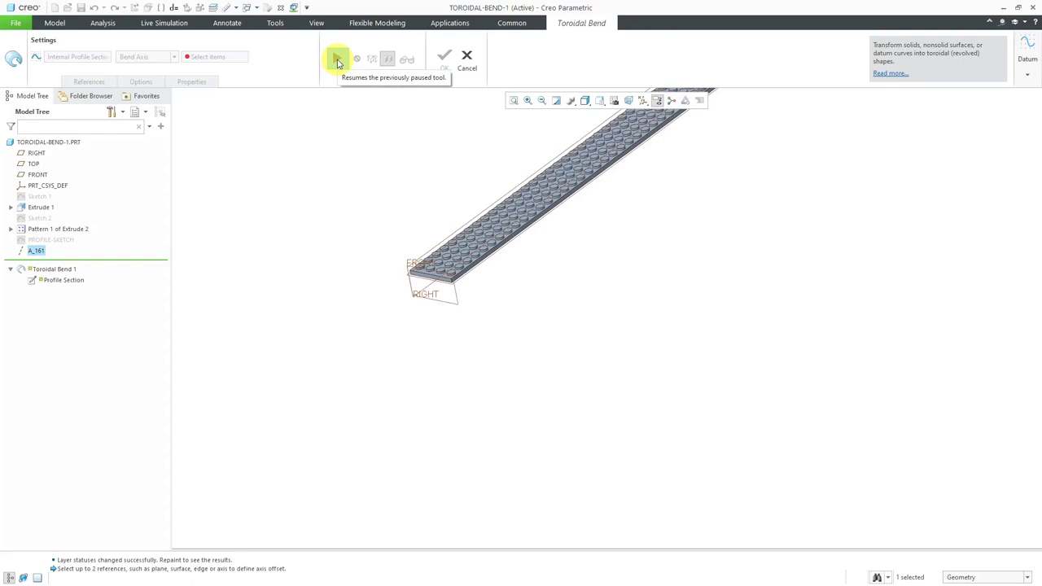
left_click(337, 59)
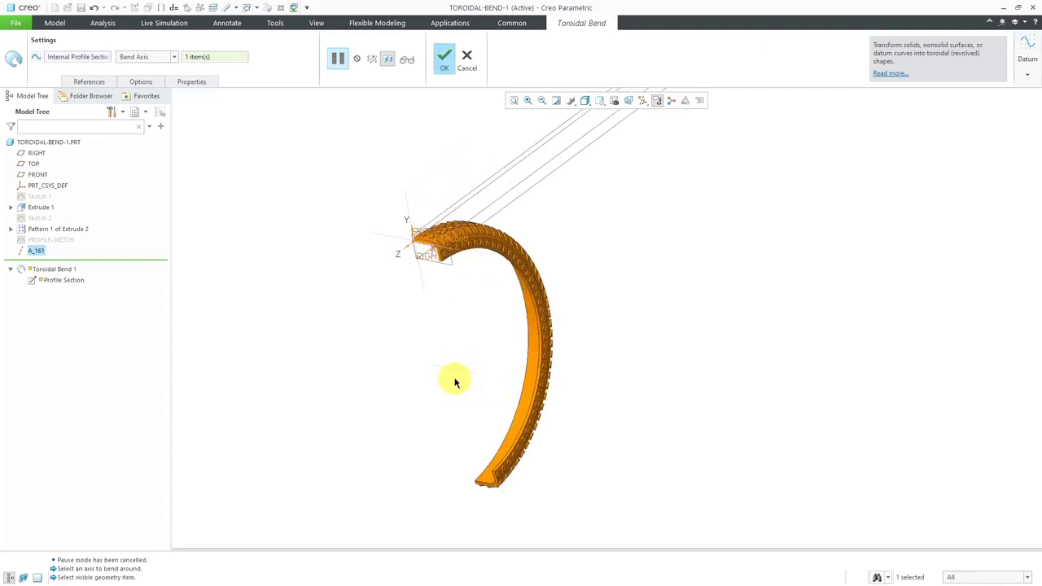
left_click(442, 68)
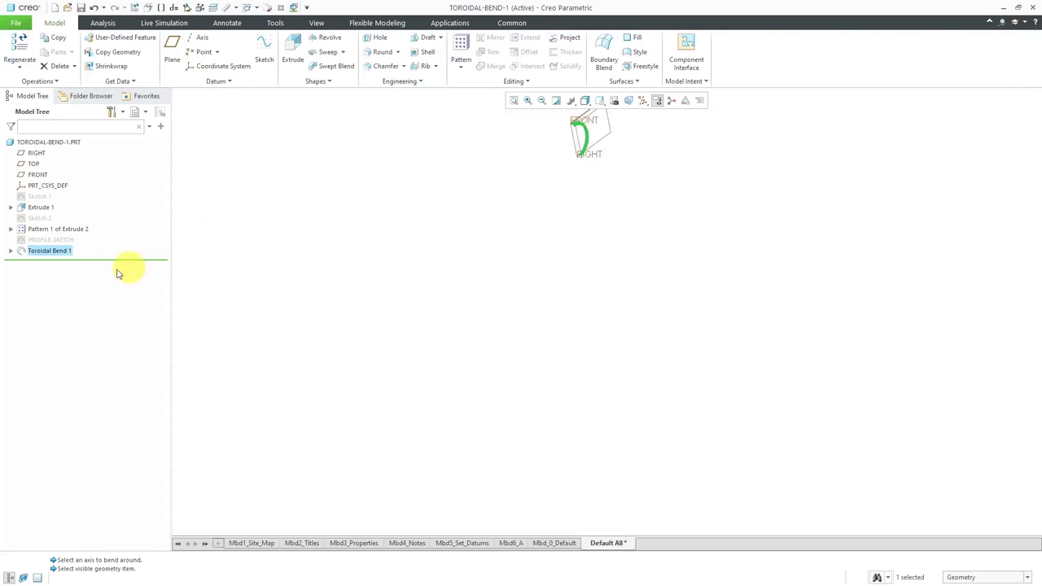
Step: Inspect the axis inside Toroidal Bend 1 in the tree, then hide the datum planes
left_click(10, 251)
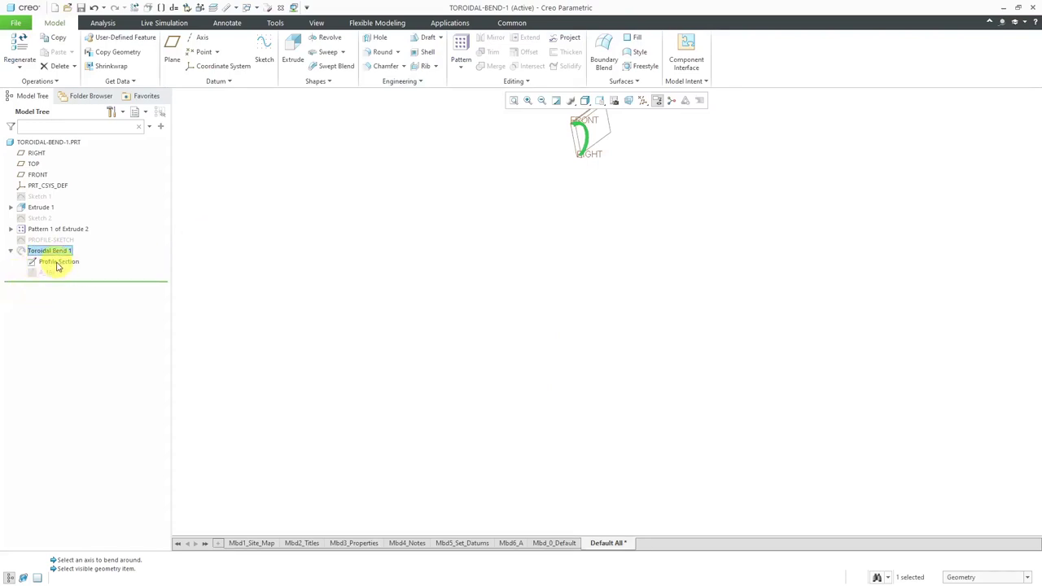
scroll(570, 130, "up", 8)
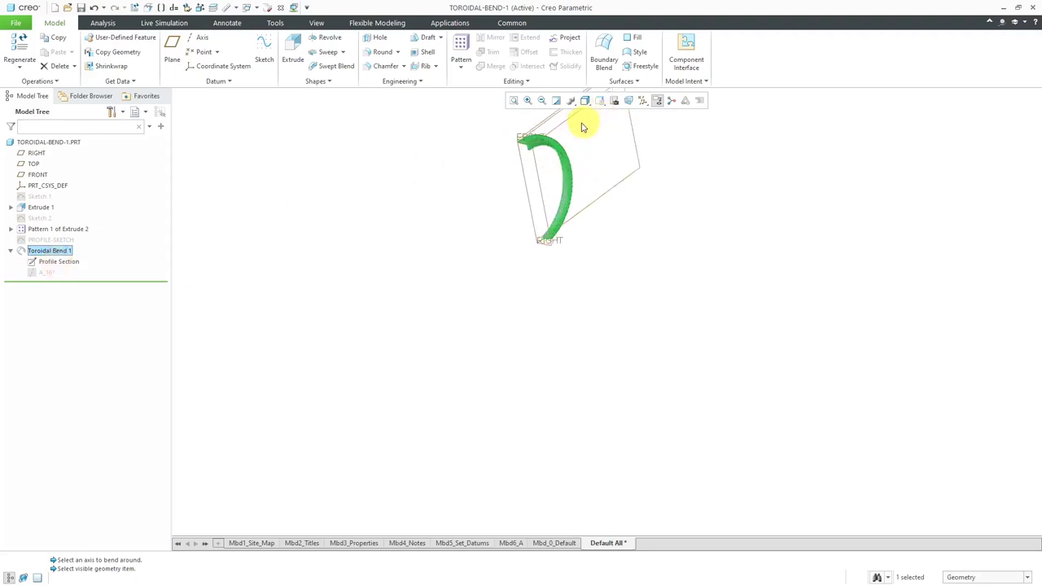
left_click(47, 273)
scroll(384, 218, "down", 1)
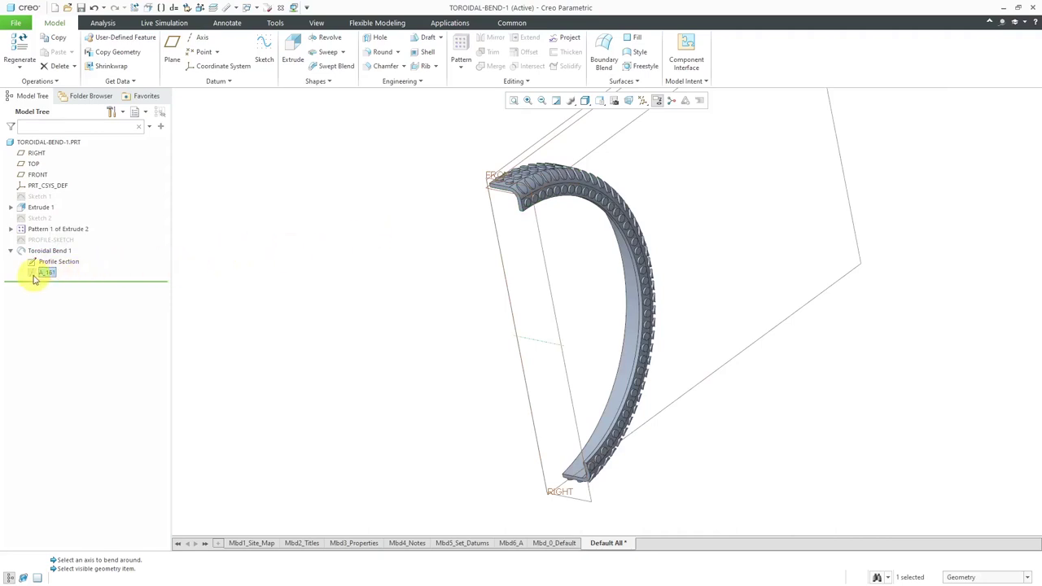
left_click(295, 263)
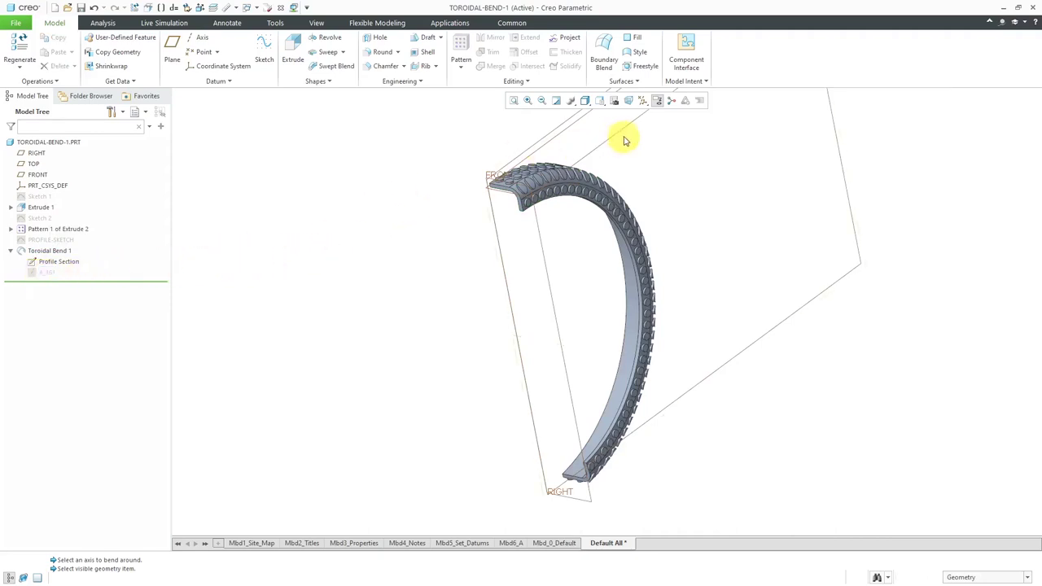
left_click(643, 101)
left_click(672, 163)
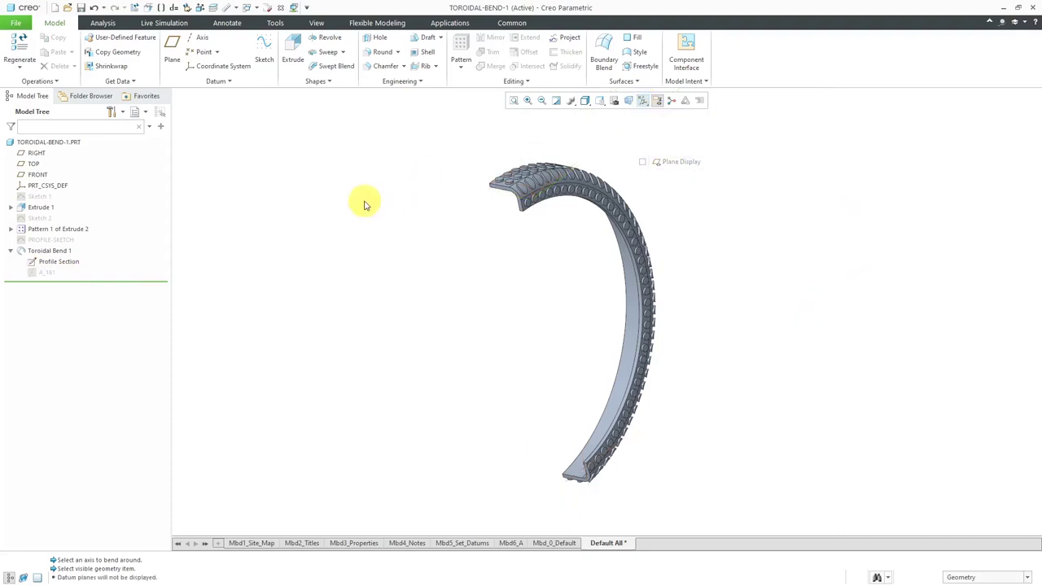
Step: Switch to the TOROIDAL-BEND-2 part window
left_click(248, 8)
left_click(295, 33)
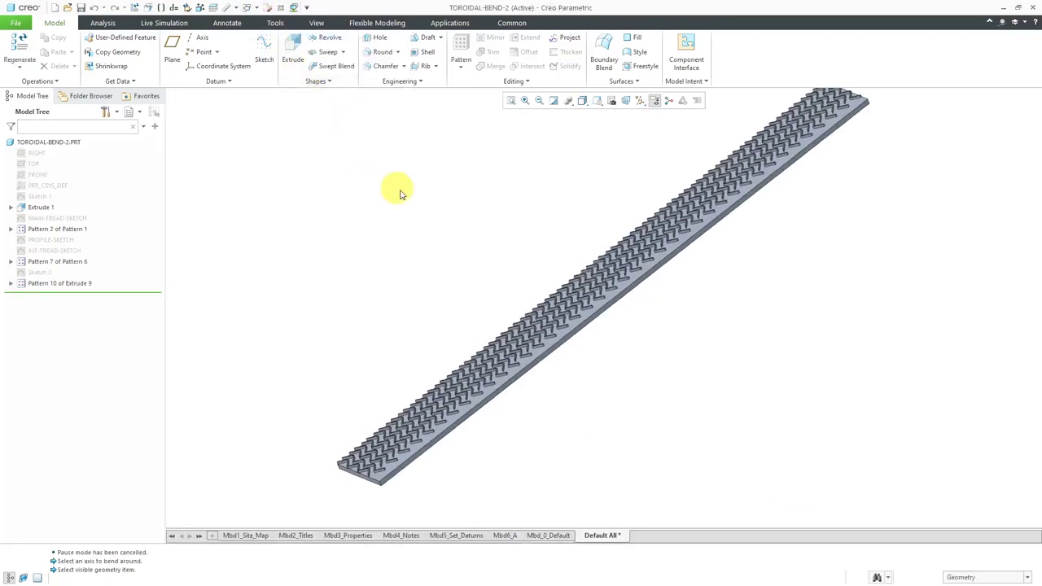
scroll(383, 402, "up", 4)
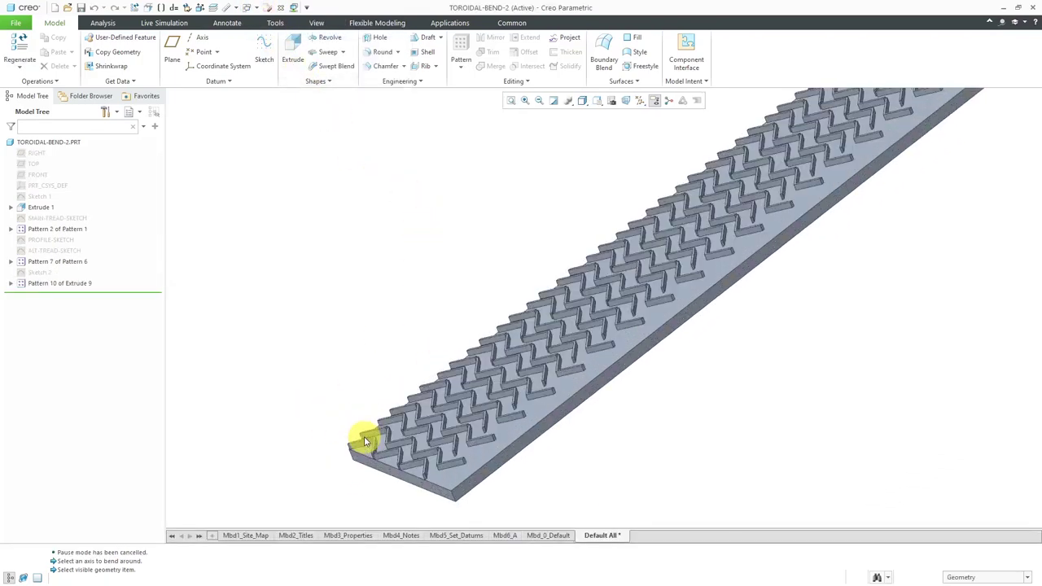
scroll(415, 379, "down", 3)
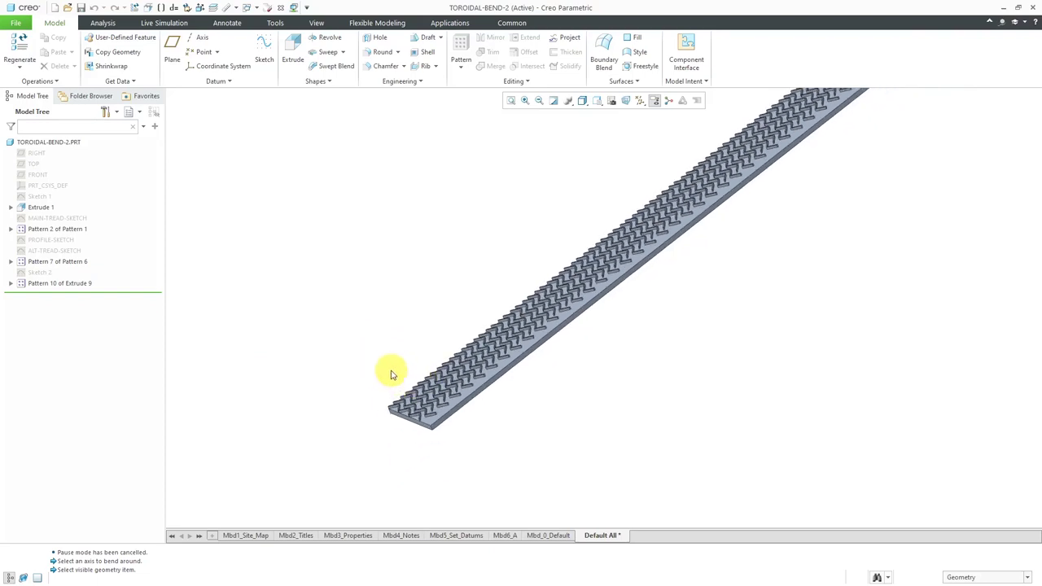
Step: Start an Engineering Toroidal Bend and choose Define Internal Sketch for its profile
left_click(412, 84)
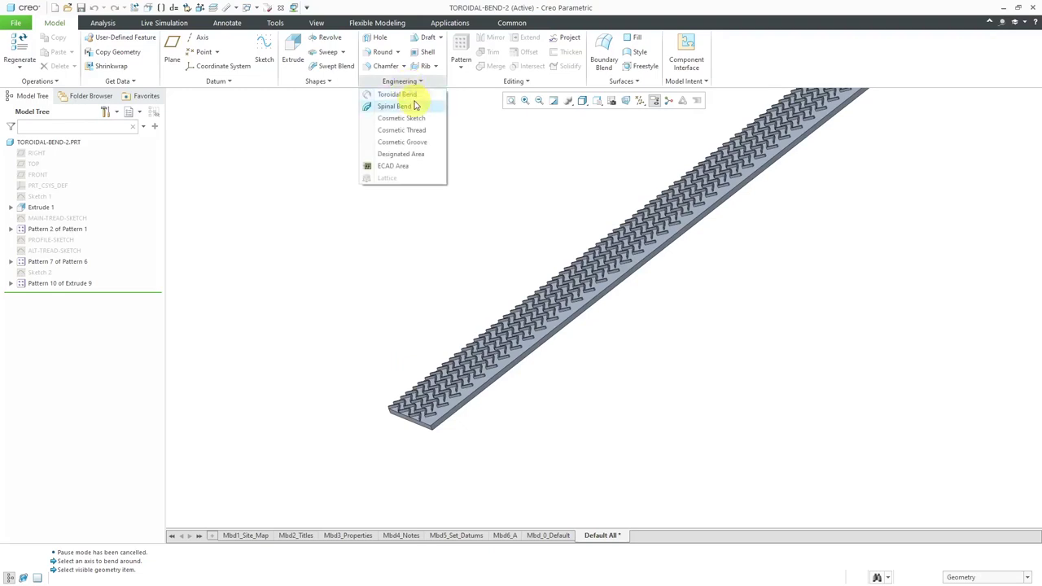
left_click(413, 95)
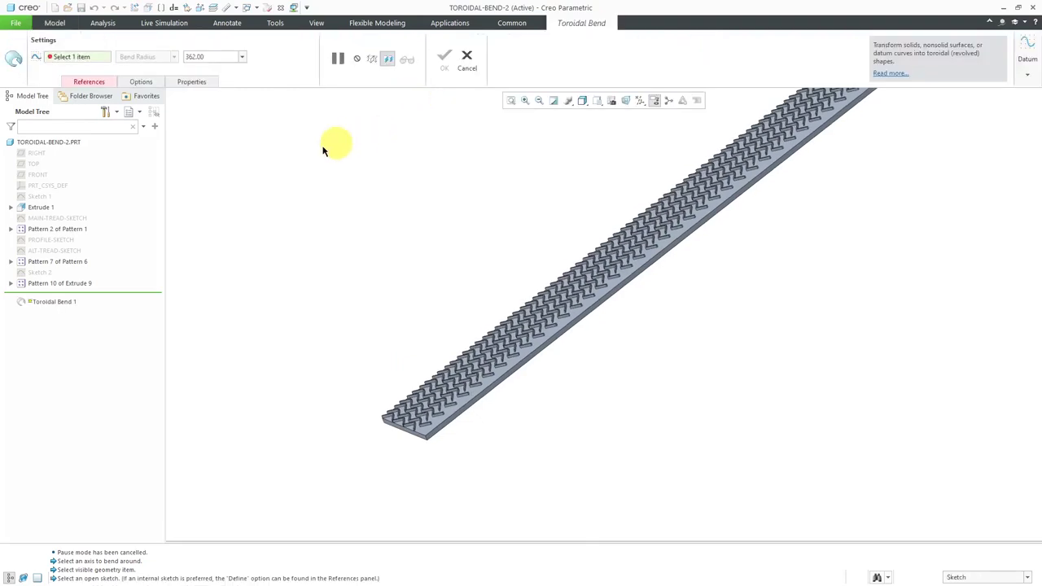
right_click(314, 150)
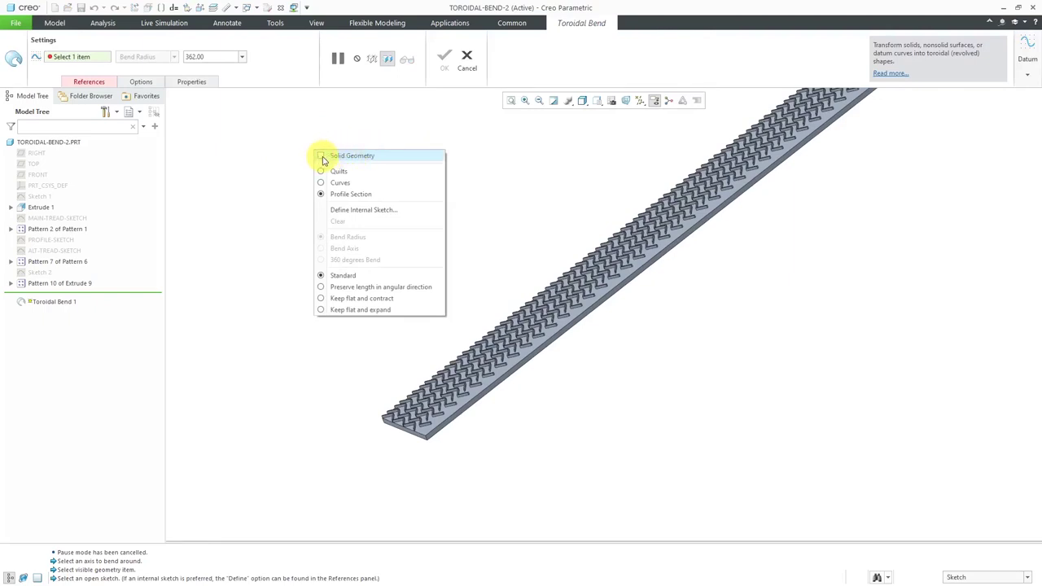
left_click(323, 157)
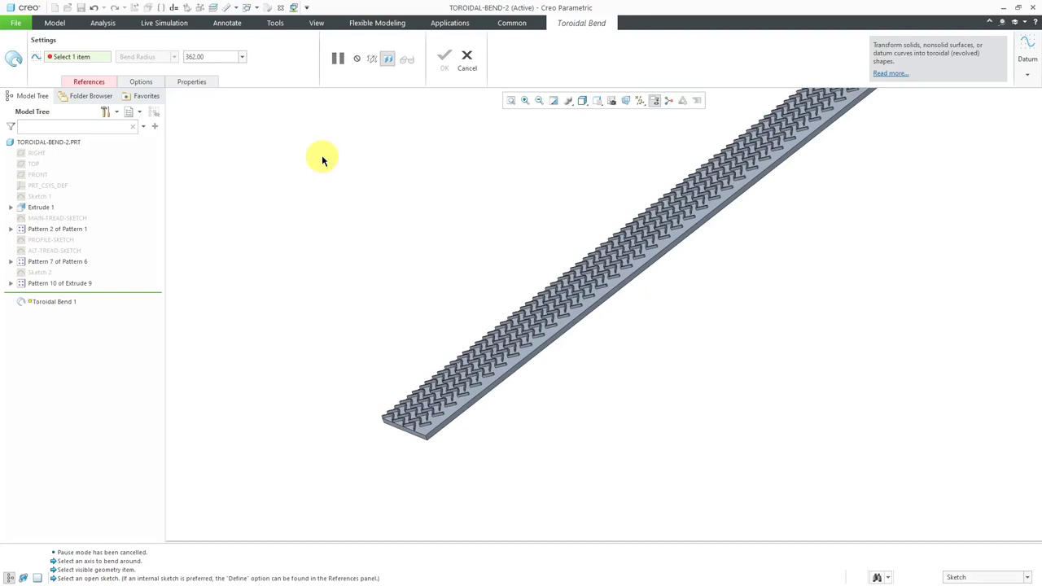
right_click(321, 156)
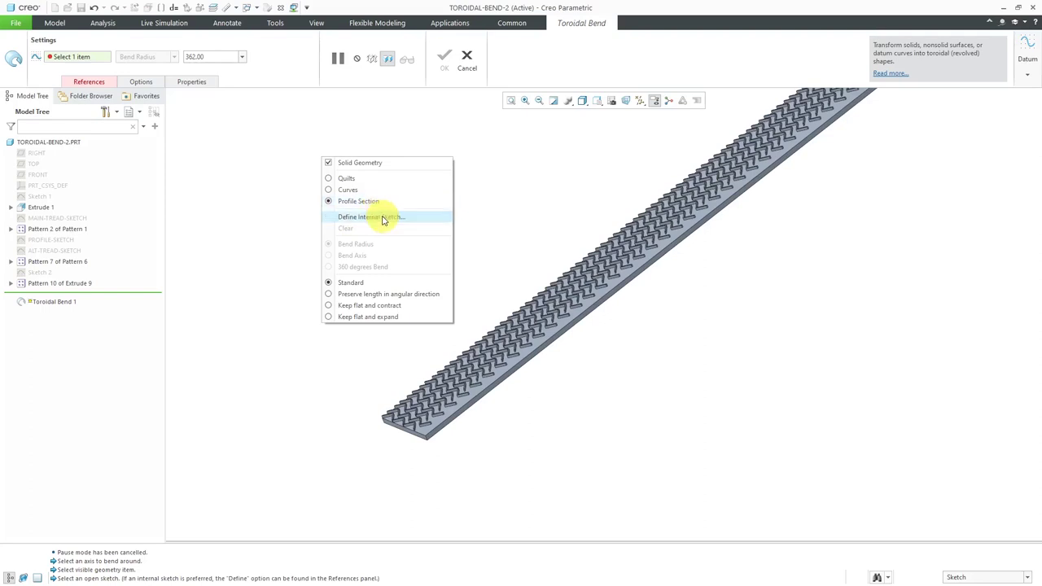
left_click(382, 218)
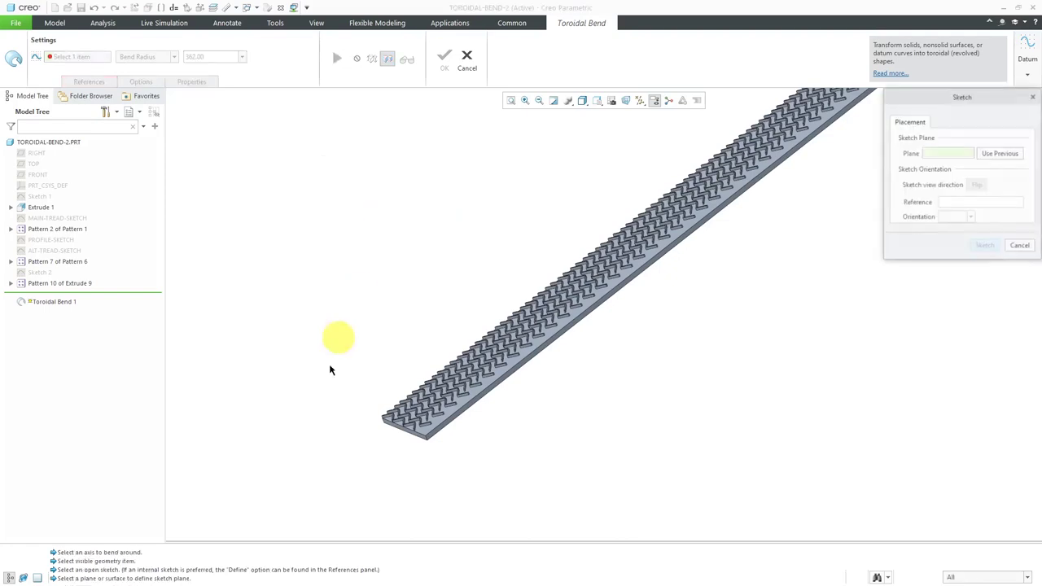
Step: Sketch on the plate's front side face with a coordinate system at its corner, viewed face-on
scroll(372, 442, "up", 5)
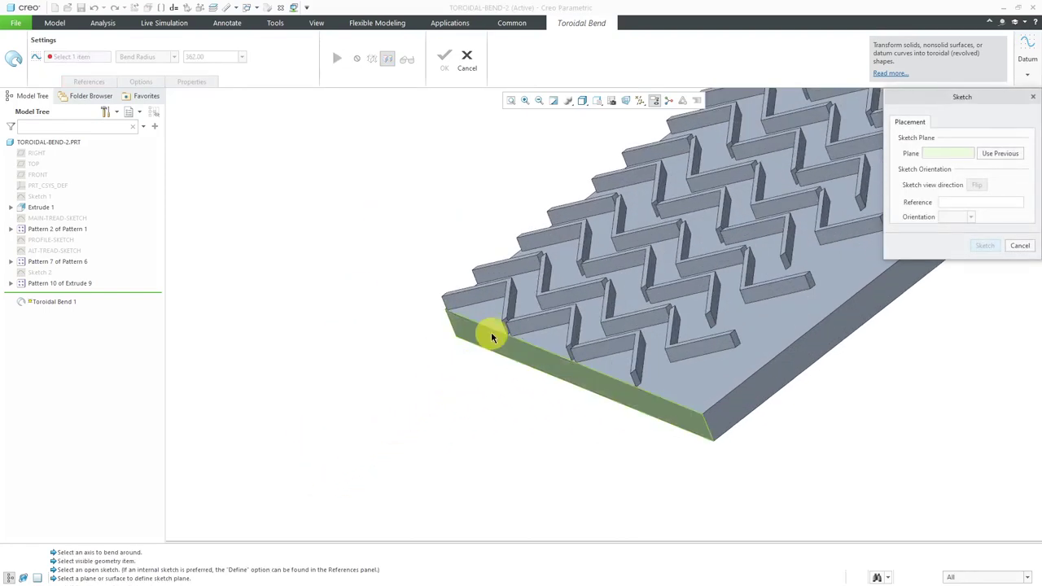
left_click(491, 337)
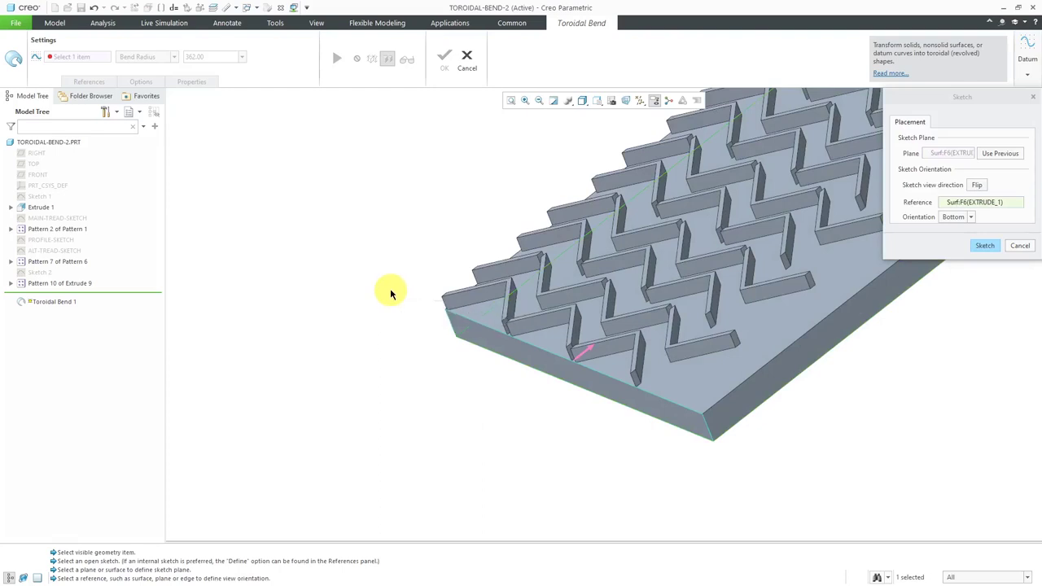
key("Return")
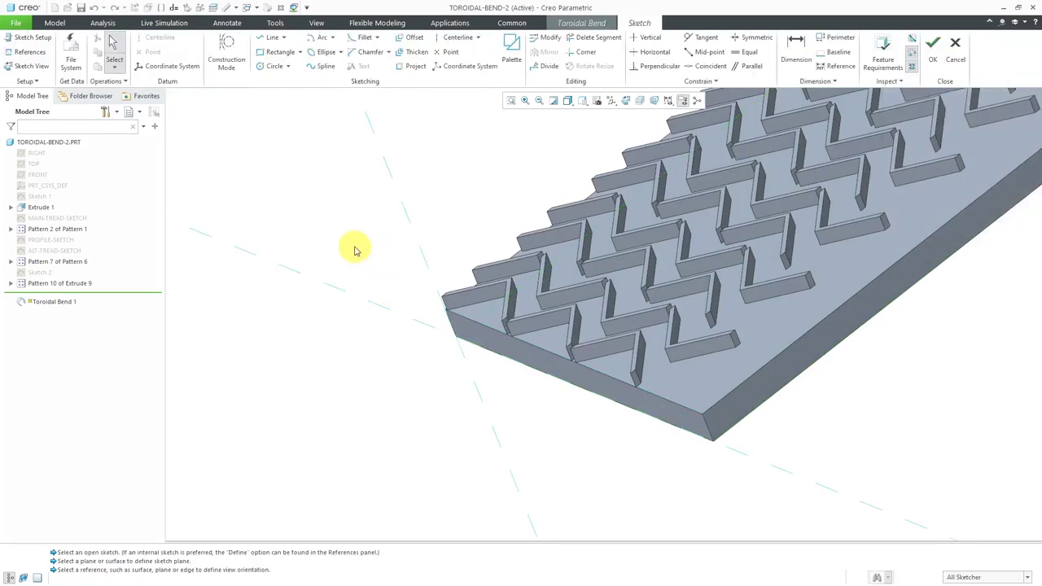
left_click(171, 67)
left_click(452, 332)
middle_click(346, 234)
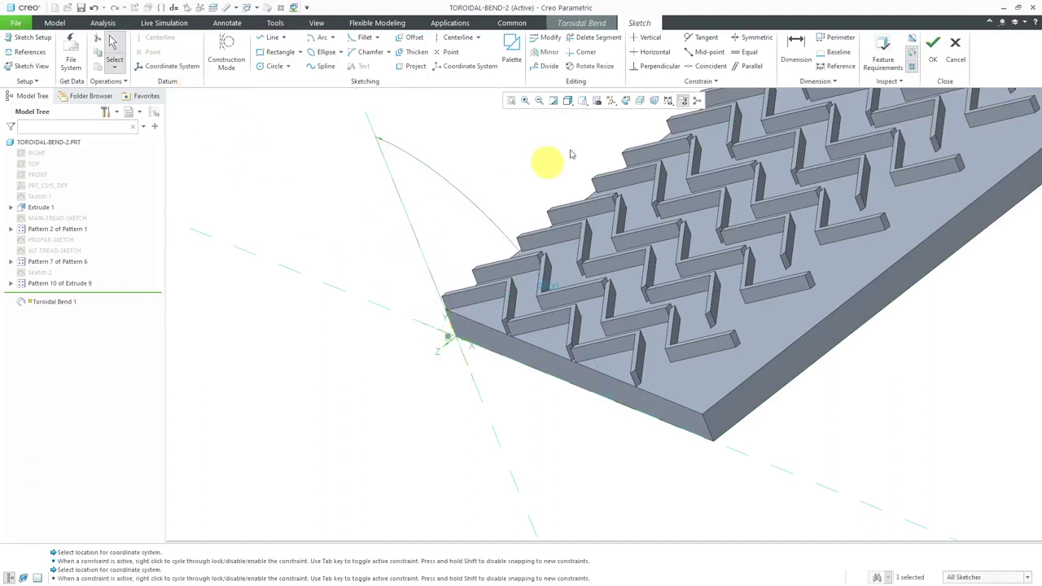
left_click(625, 100)
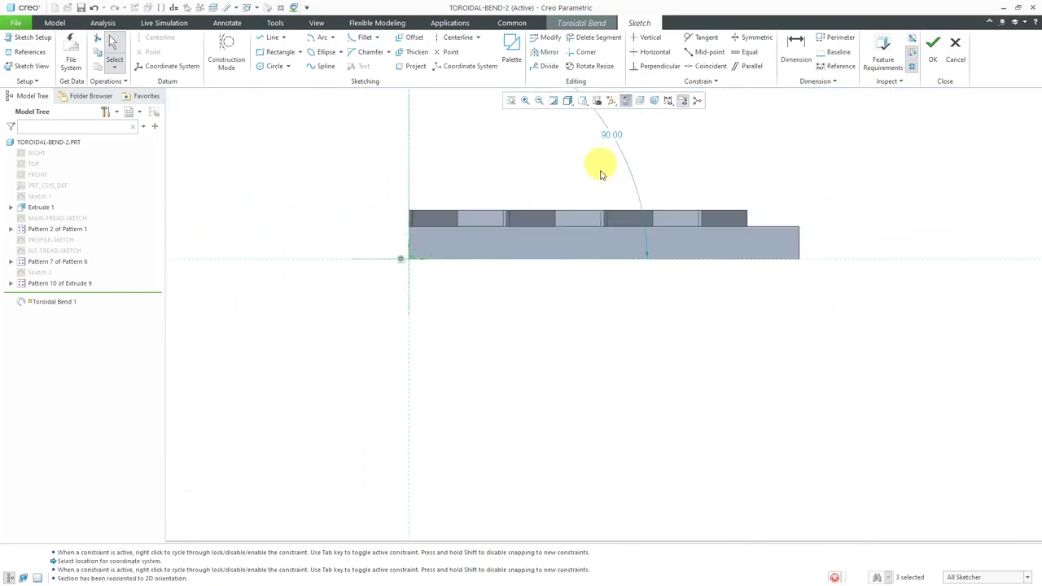
Step: Draw a line from the sketch origin along the plate's bottom edge
left_click(275, 38)
left_click(410, 259)
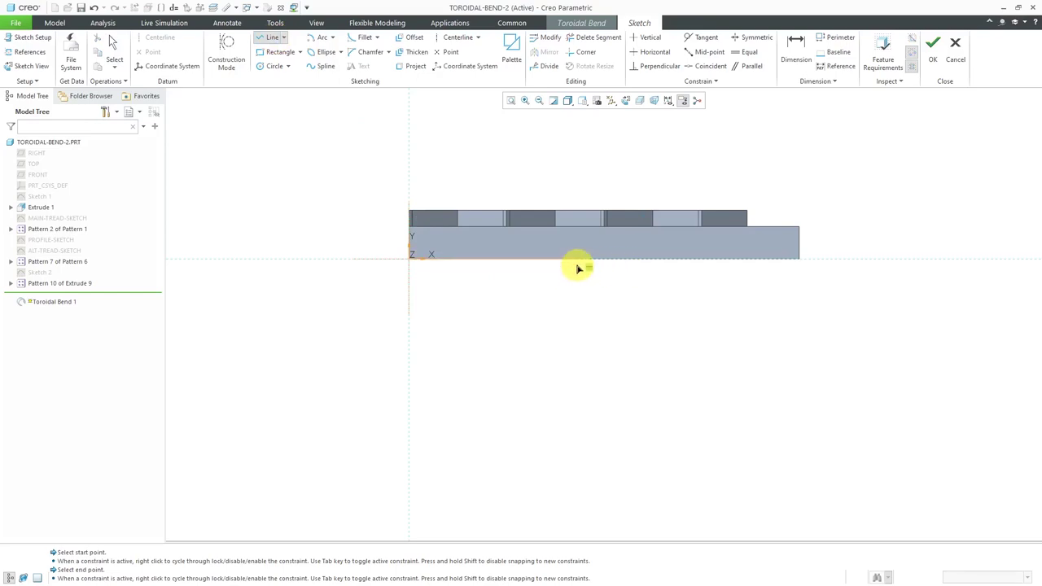
left_click(609, 265)
middle_click(624, 331)
Step: Draw an arc from the line's end curving downward below the plate
left_click(320, 37)
left_click(604, 379)
left_click(604, 259)
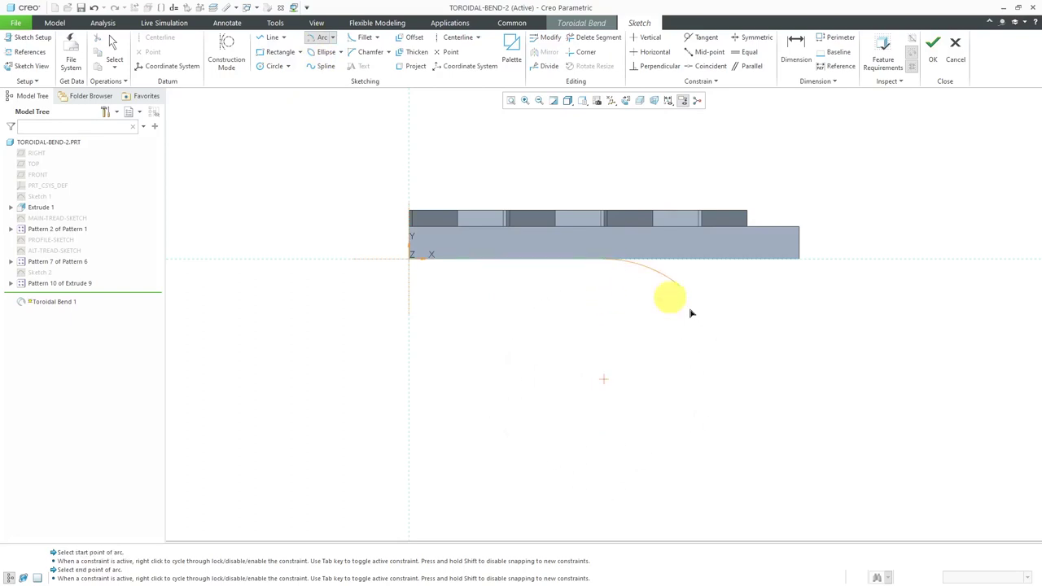
left_click(724, 389)
middle_click(805, 373)
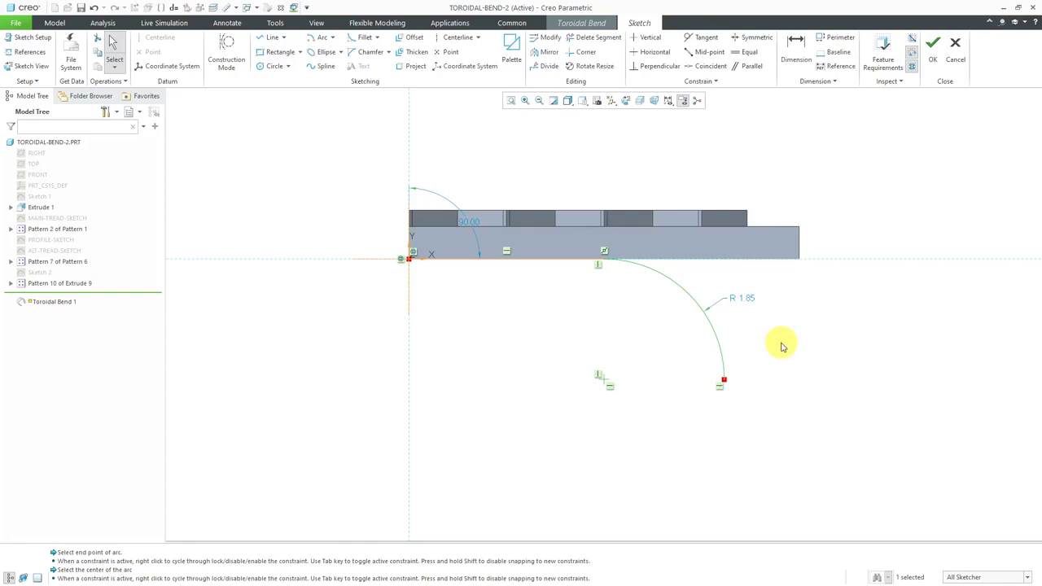
right_click(782, 347)
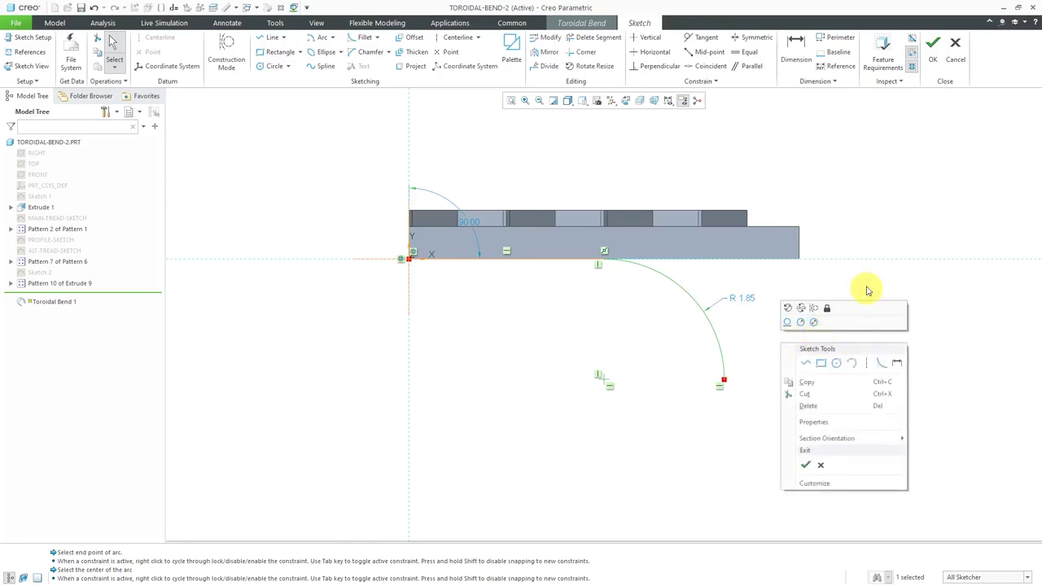
left_click(832, 277)
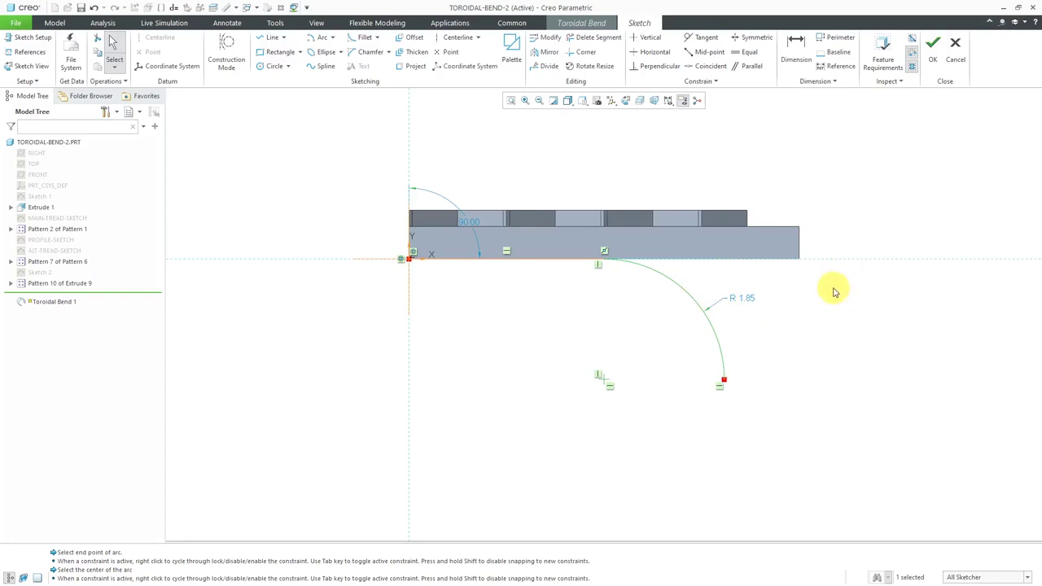
Step: Dimension the arc with an arc length of 1.5
left_click(794, 45)
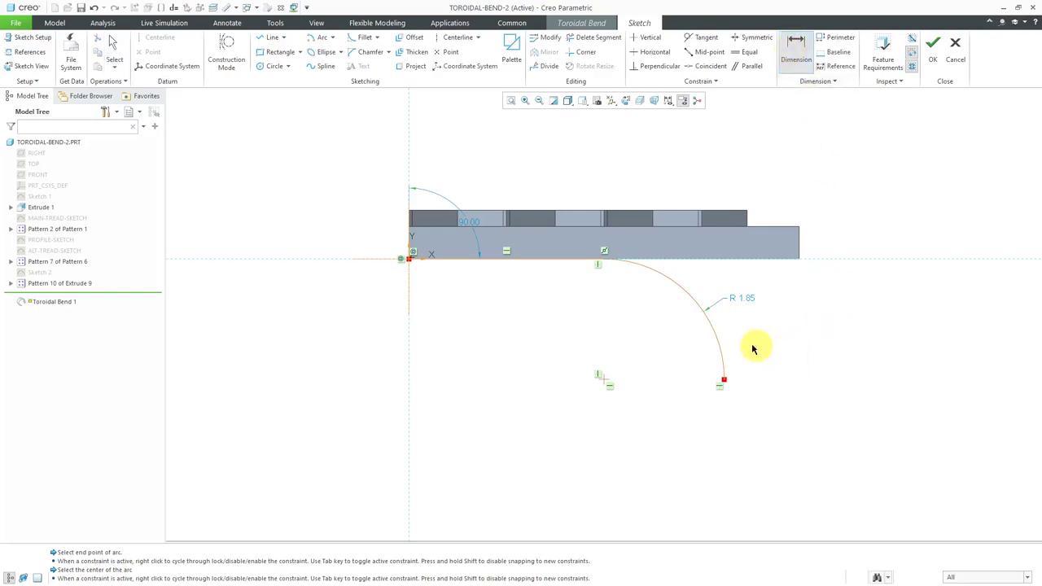
left_click(716, 344)
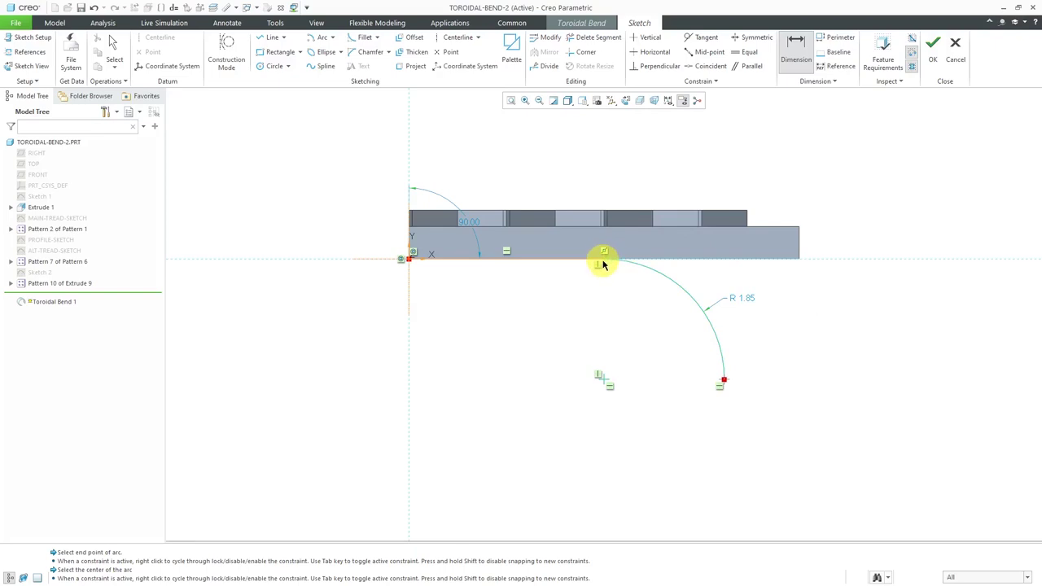
middle_click(713, 285)
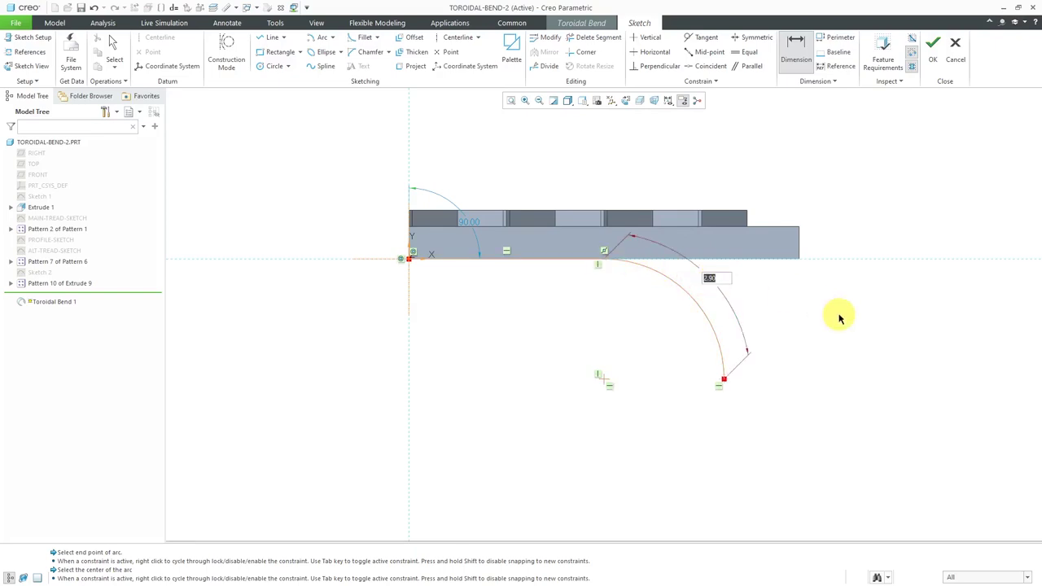
key("Return")
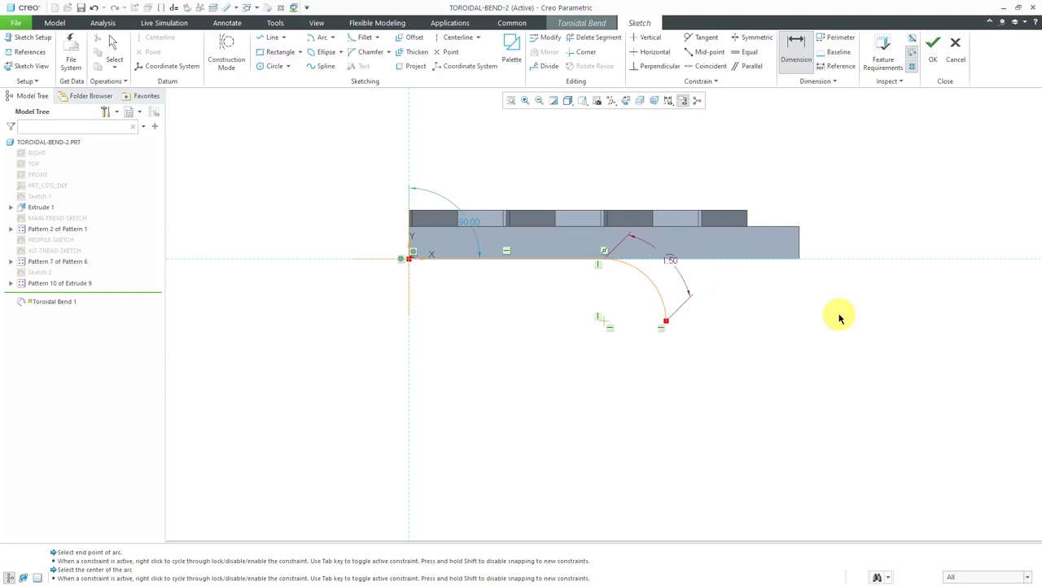
middle_click(787, 327)
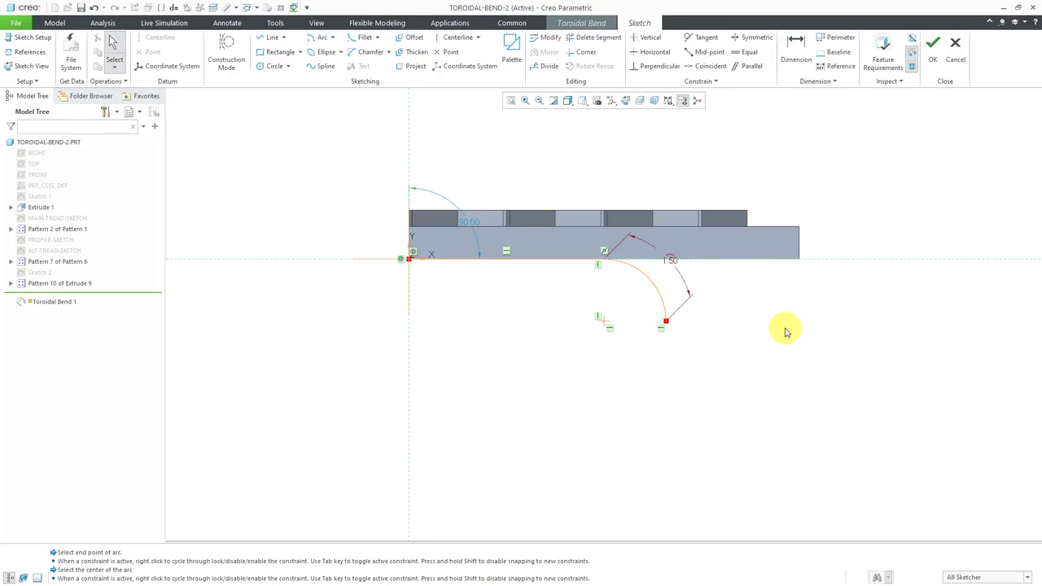
right_click(786, 331)
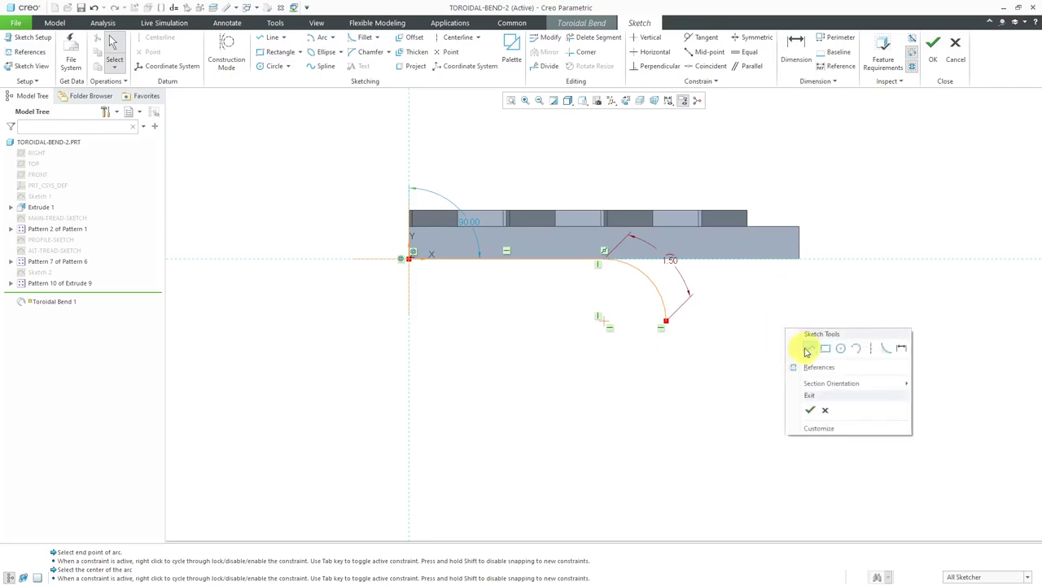
Step: Draw a vertical line down from the arc's end
left_click(810, 350)
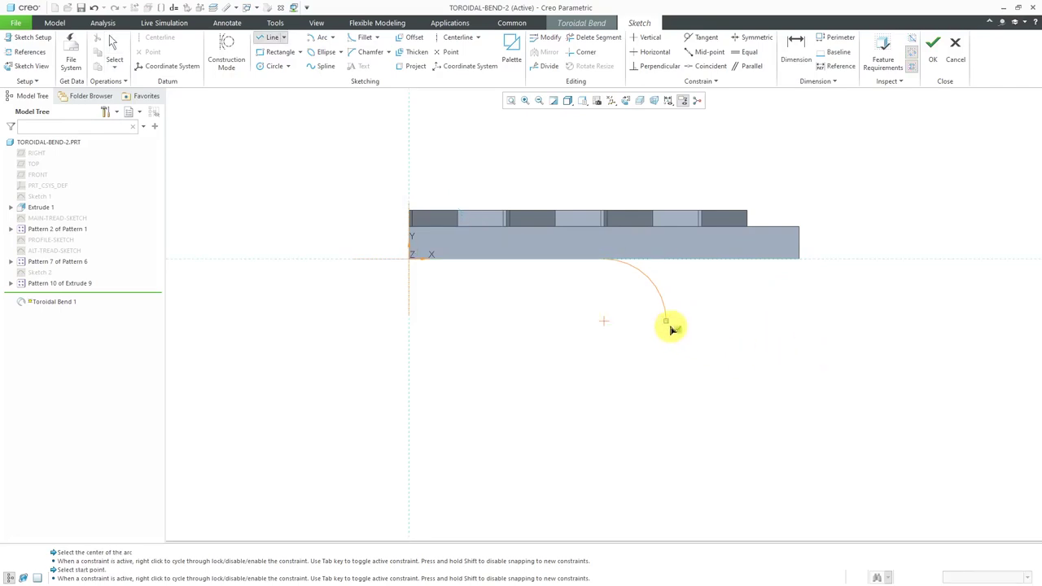
left_click(666, 320)
left_click(667, 403)
middle_click(765, 404)
Step: Set the vertical leg length to 1.50 and finish the profile section sketch
middle_click(787, 348)
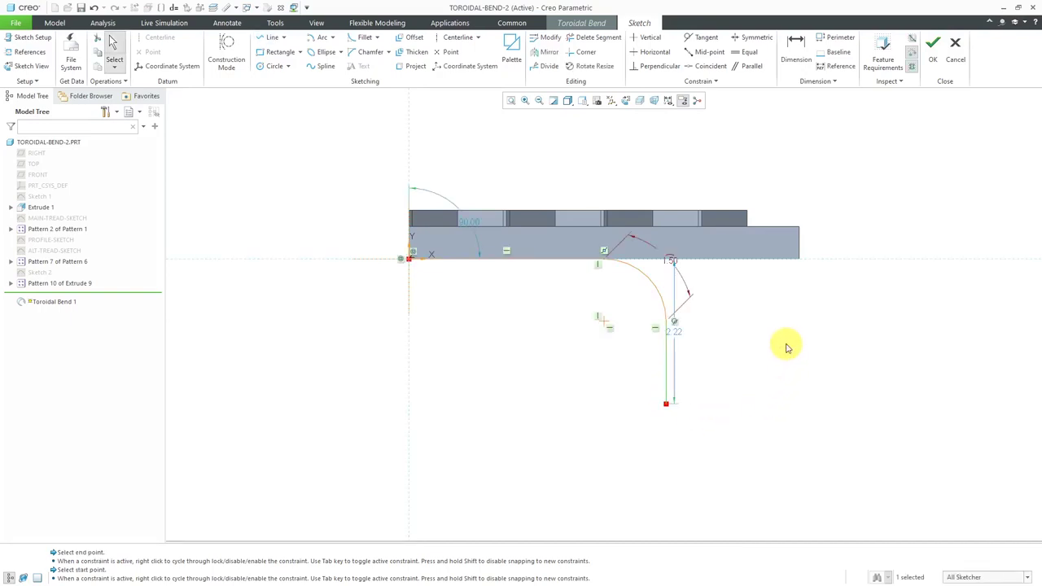
right_click(787, 348)
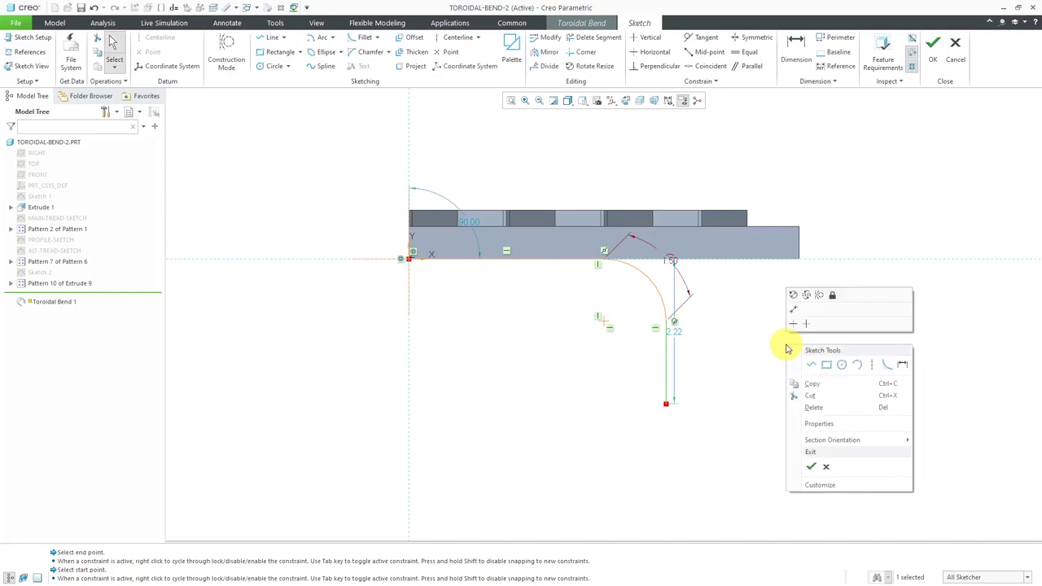
left_click(796, 299)
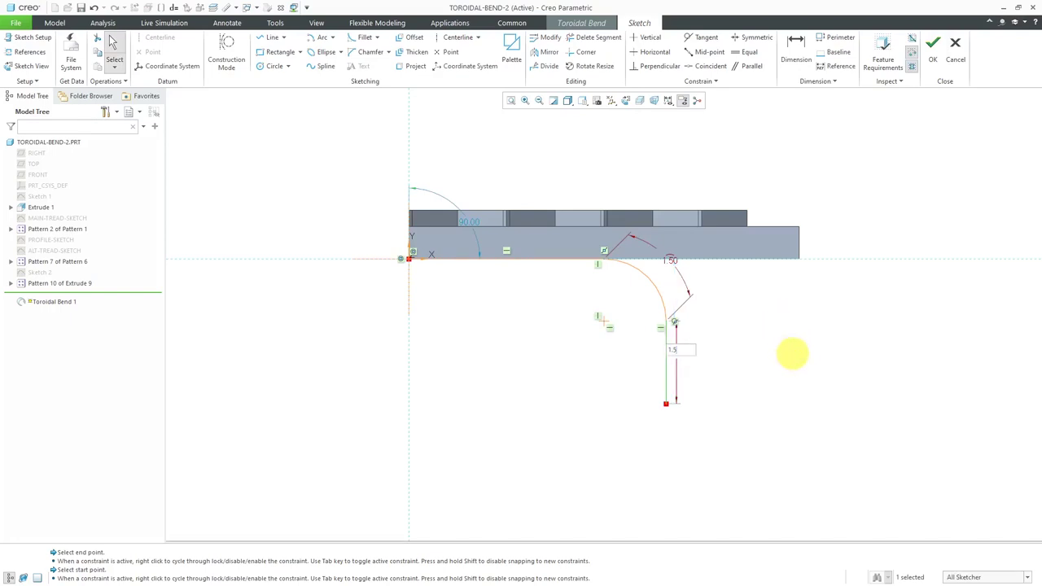
key("Return")
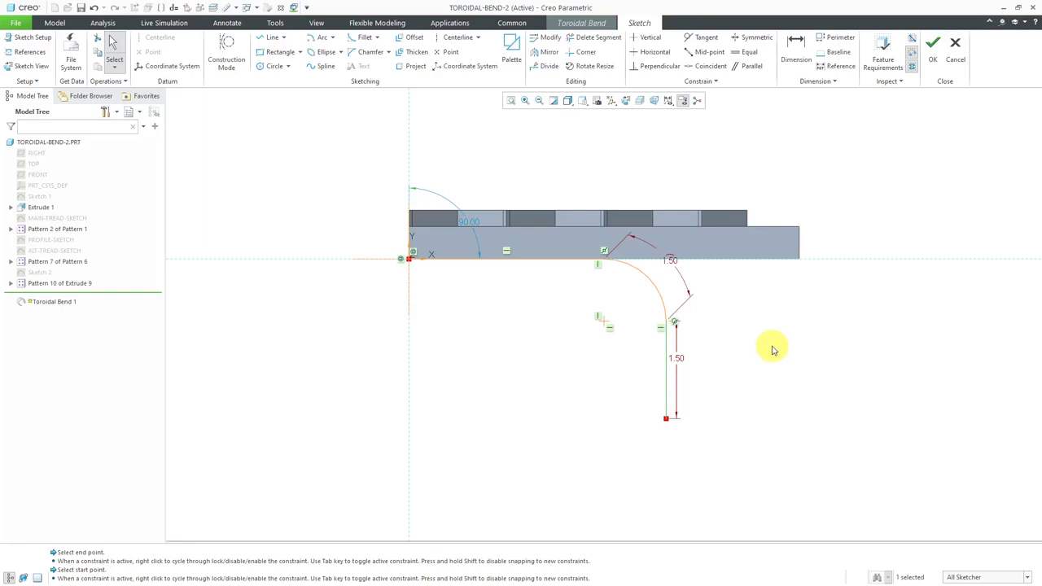
right_click(774, 350)
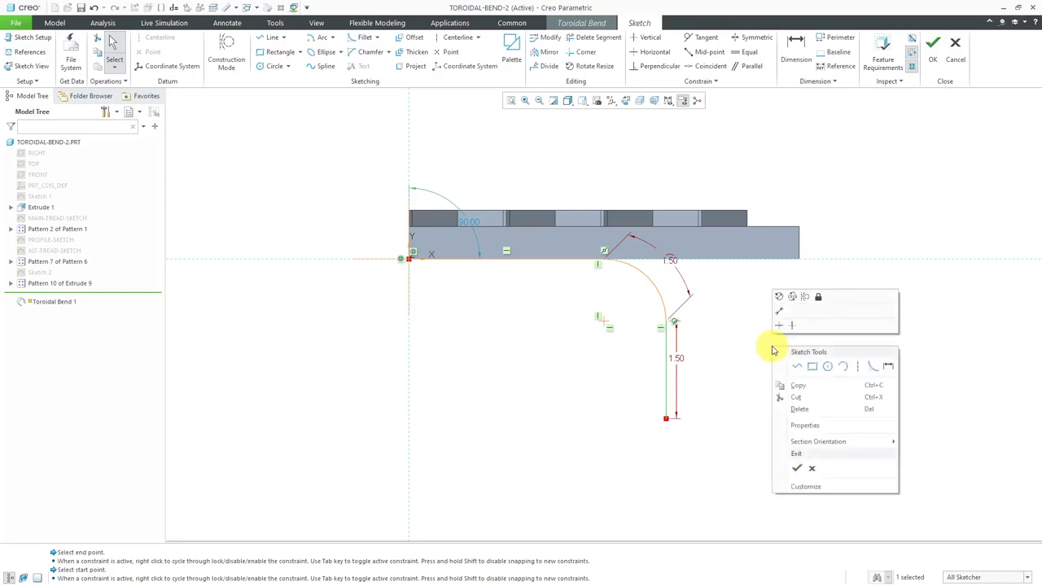
left_click(799, 469)
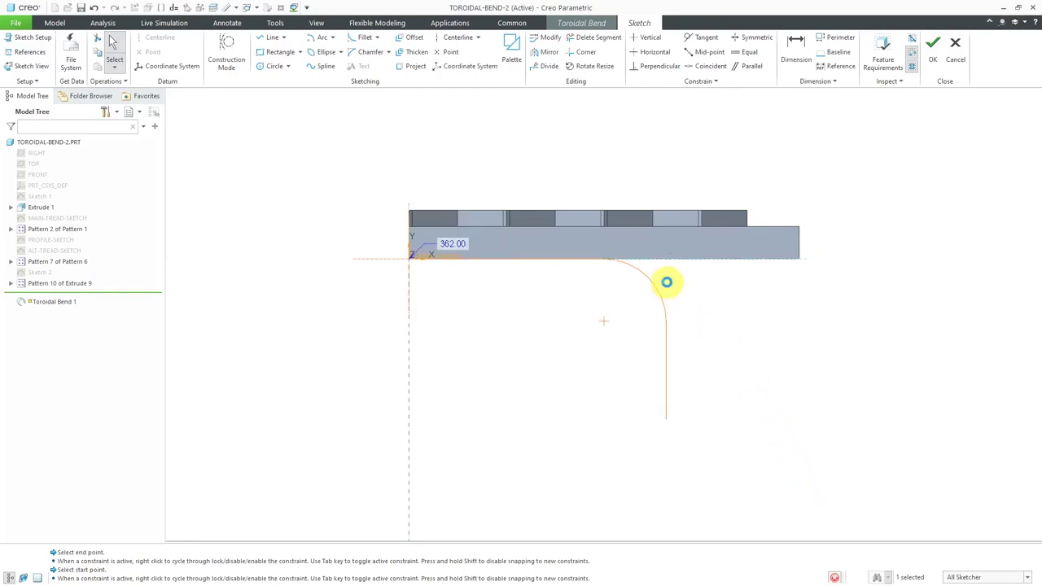
Step: Change the bend type from Bend Radius to 360 degrees Bend
scroll(609, 269, "down", 5)
mouse_move(609, 270)
middle_mouse_down()
mouse_move(594, 296)
mouse_move(561, 288)
mouse_move(703, 214)
mouse_move(628, 214)
middle_mouse_up()
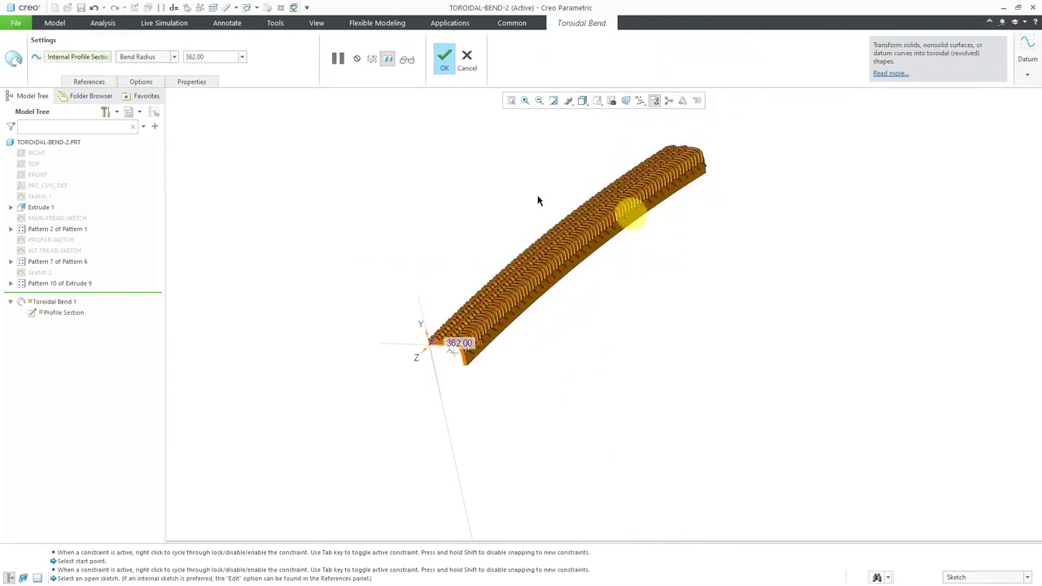
left_click(174, 57)
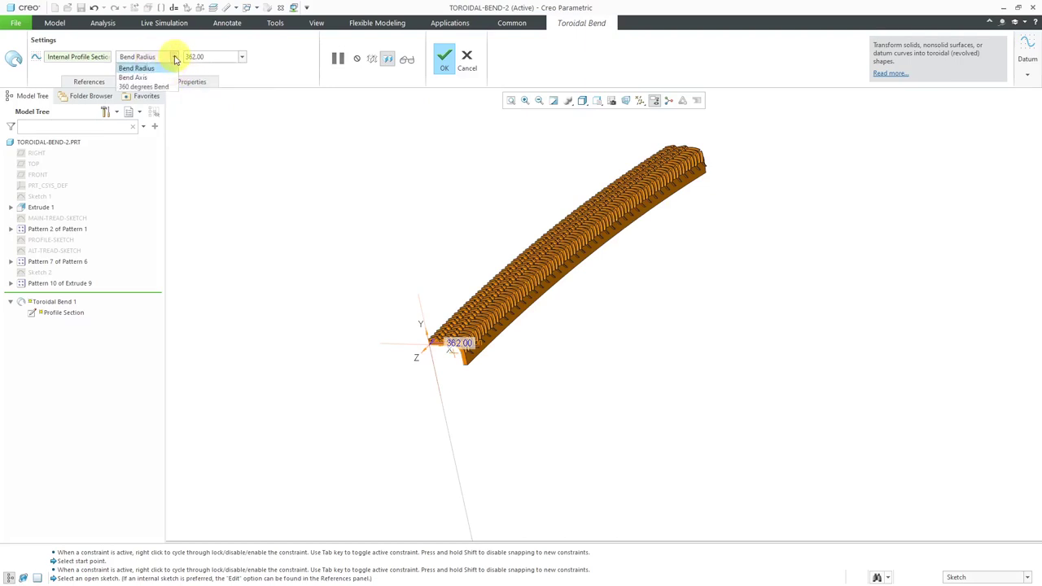
left_click(142, 86)
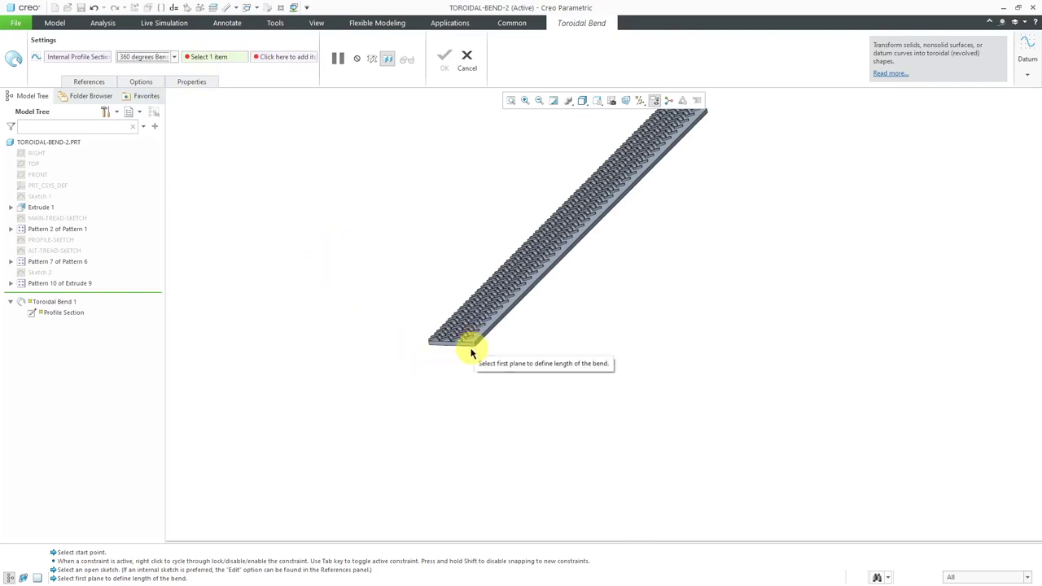
Step: Pick the strip's near and far end faces as the bend planes, then inspect the tire ring
scroll(465, 355, "up", 4)
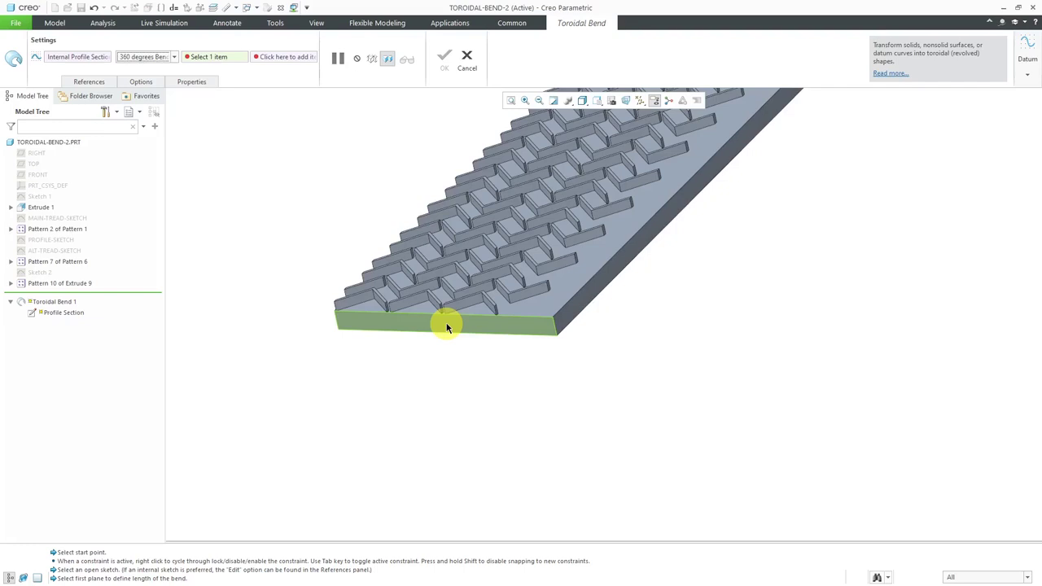
left_click(443, 325)
scroll(443, 329, "down", 5)
middle_click_drag(458, 329, 346, 317)
scroll(896, 358, "up", 4)
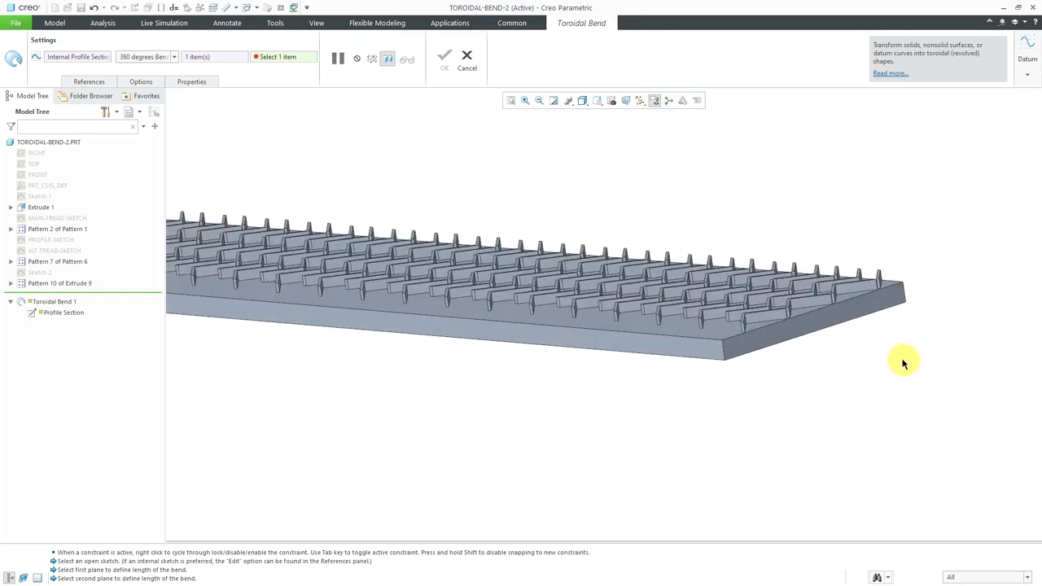
left_click(817, 325)
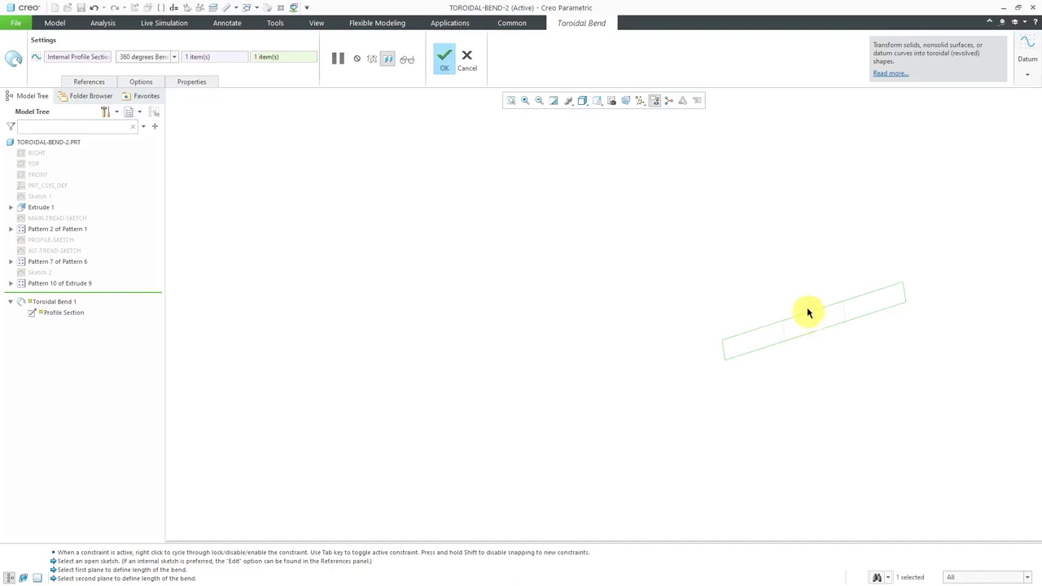
scroll(505, 277, "down", 3)
middle_click_drag(488, 290, 581, 300)
scroll(405, 324, "up", 5)
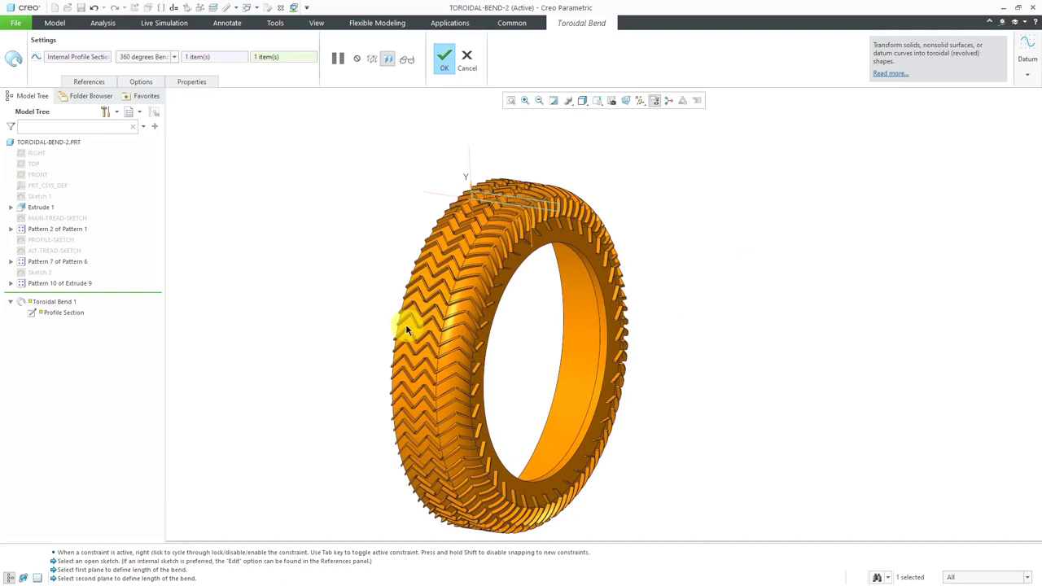
mouse_move(430, 250)
middle_mouse_down()
mouse_move(477, 246)
mouse_move(419, 261)
mouse_move(402, 250)
mouse_move(425, 260)
middle_mouse_up()
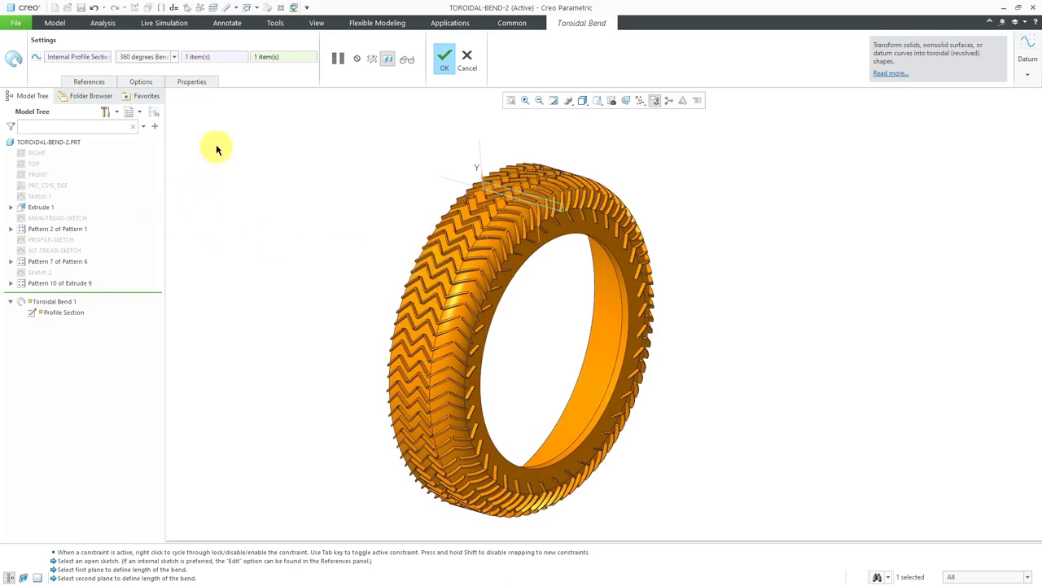
Step: Review the Options, References and Properties tabs, then finish Toroidal_Bend_1
left_click(151, 81)
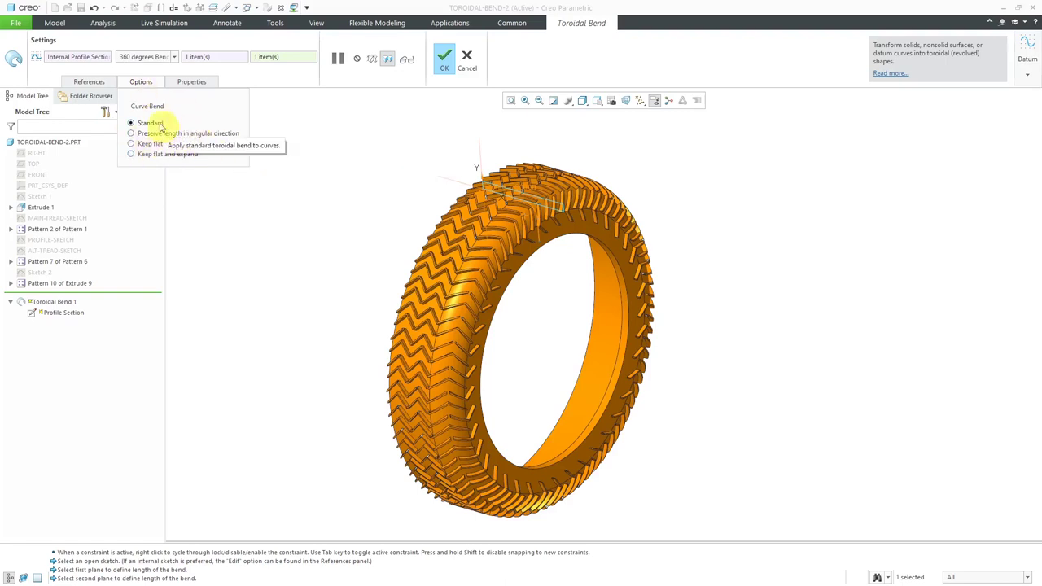
left_click(91, 82)
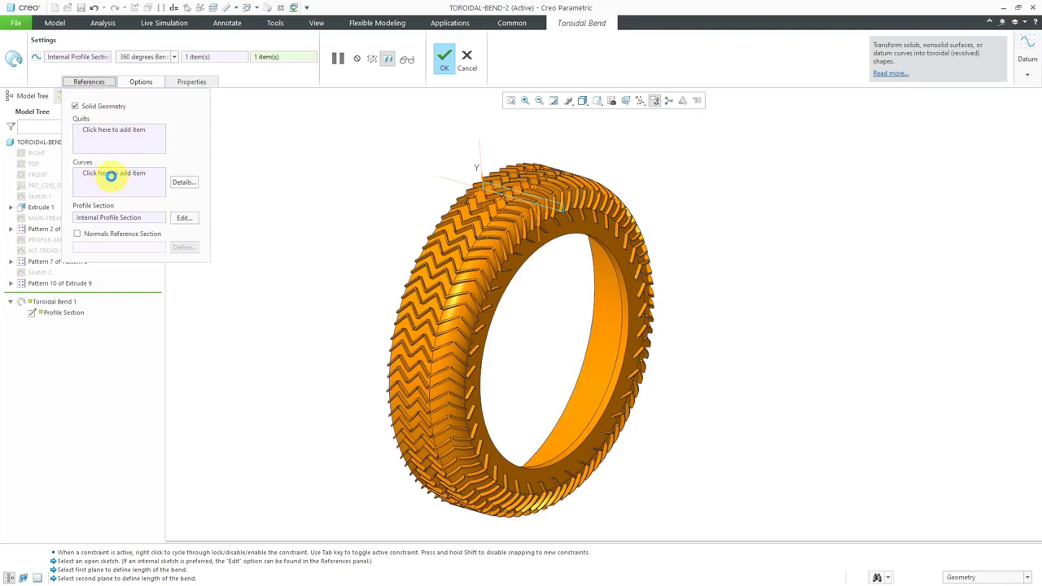
left_click(192, 82)
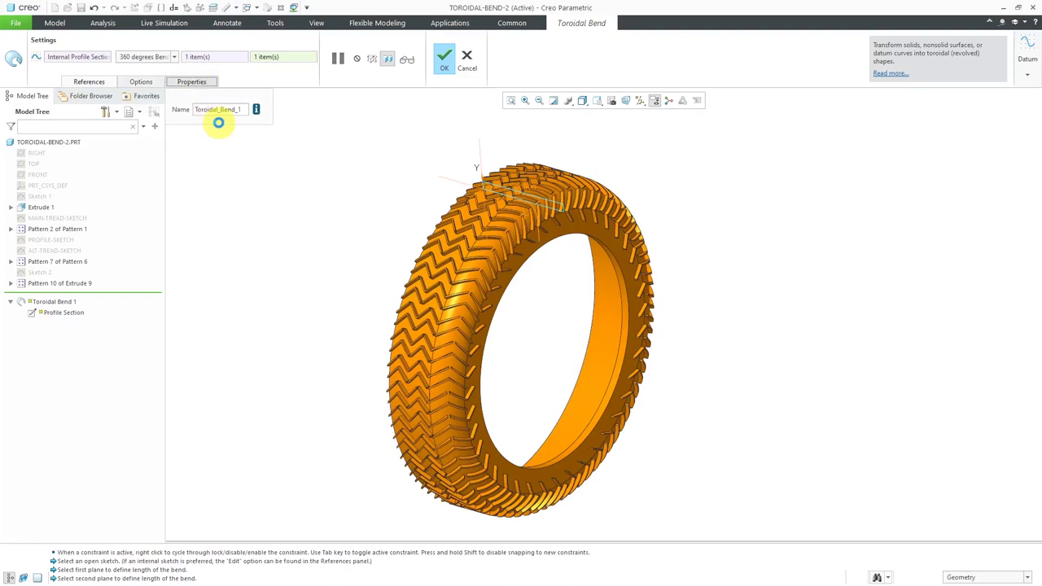
left_click(292, 147)
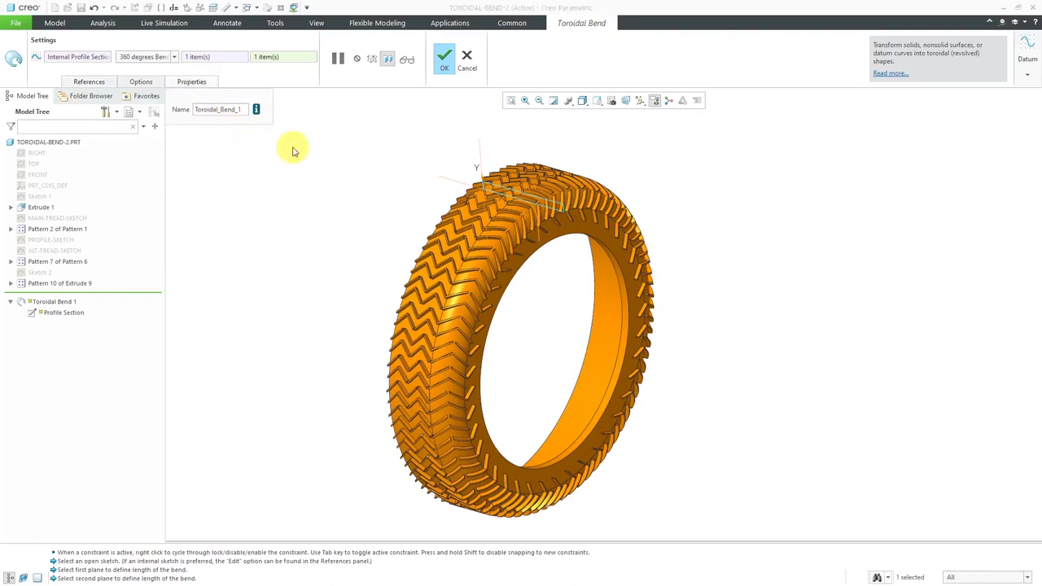
left_click(293, 146)
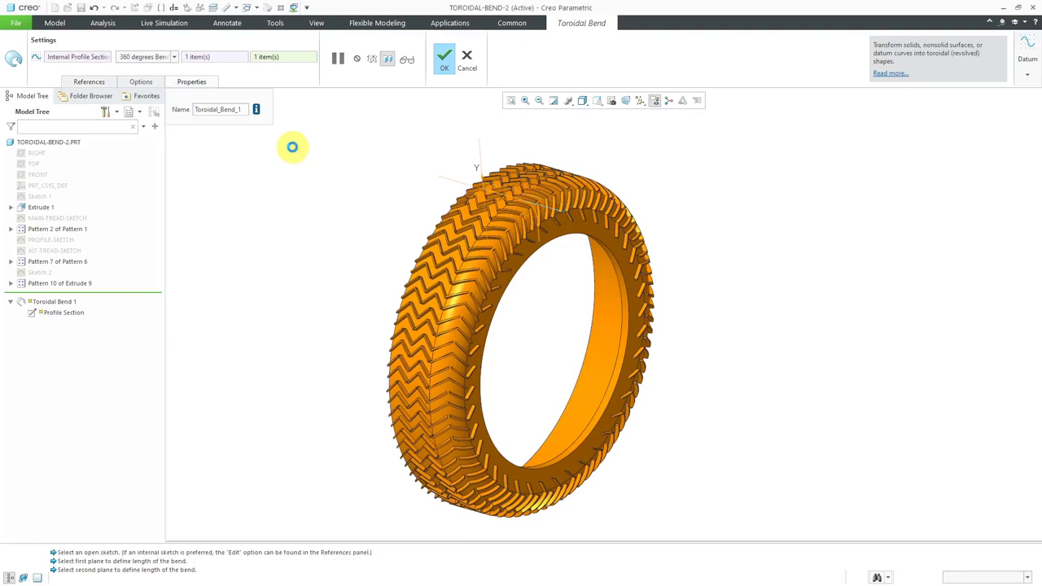
left_click(292, 146)
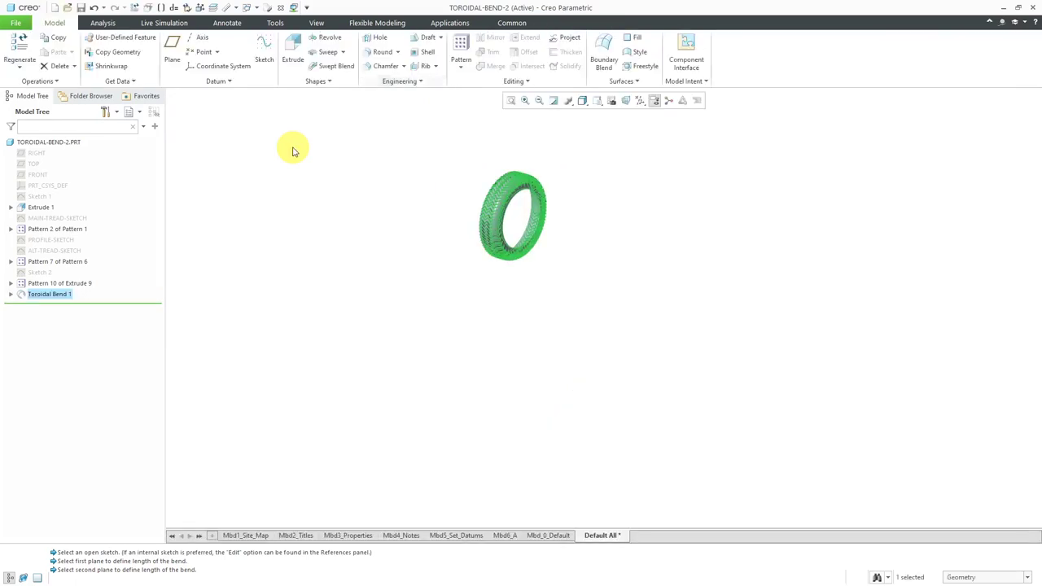
Step: Mirror the whole TOROIDAL-BEND-2 part about the tire's side face, creating Mirror 1
left_click(504, 160)
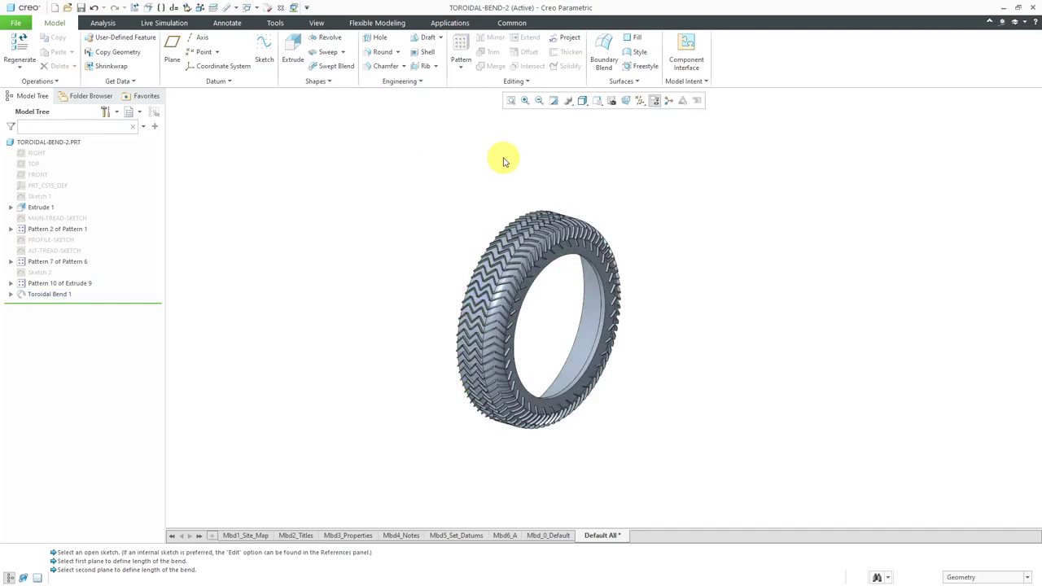
left_click(75, 146)
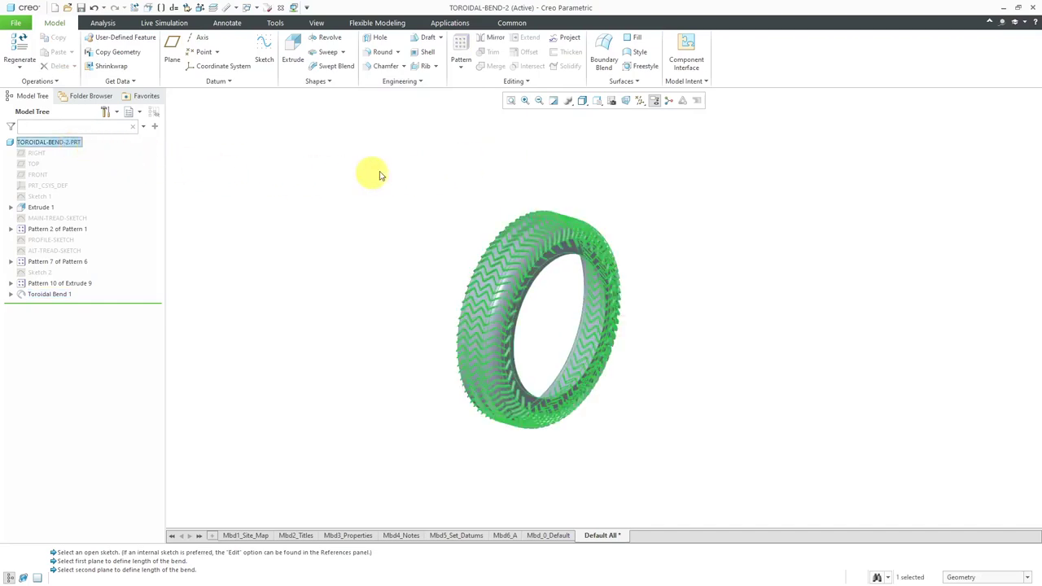
left_click(492, 42)
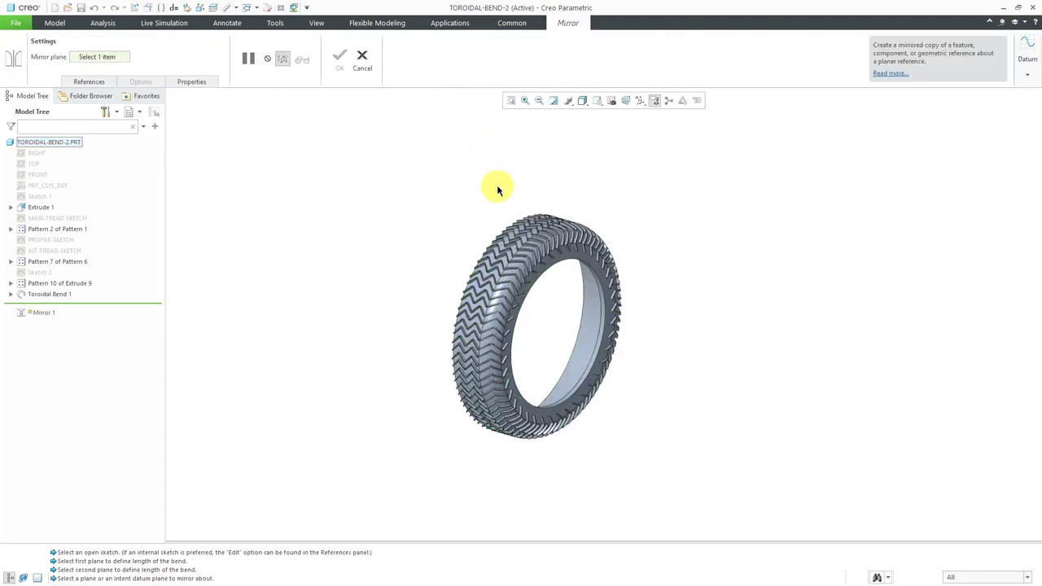
middle_click_drag(496, 214, 570, 203)
scroll(432, 239, "up", 5)
left_click(491, 223)
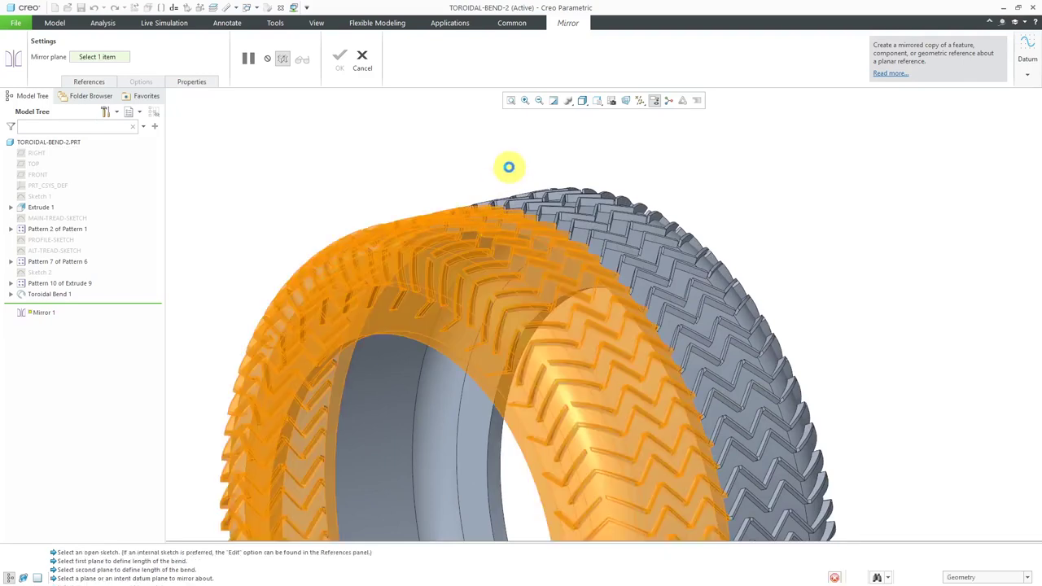
scroll(511, 167, "down", 3)
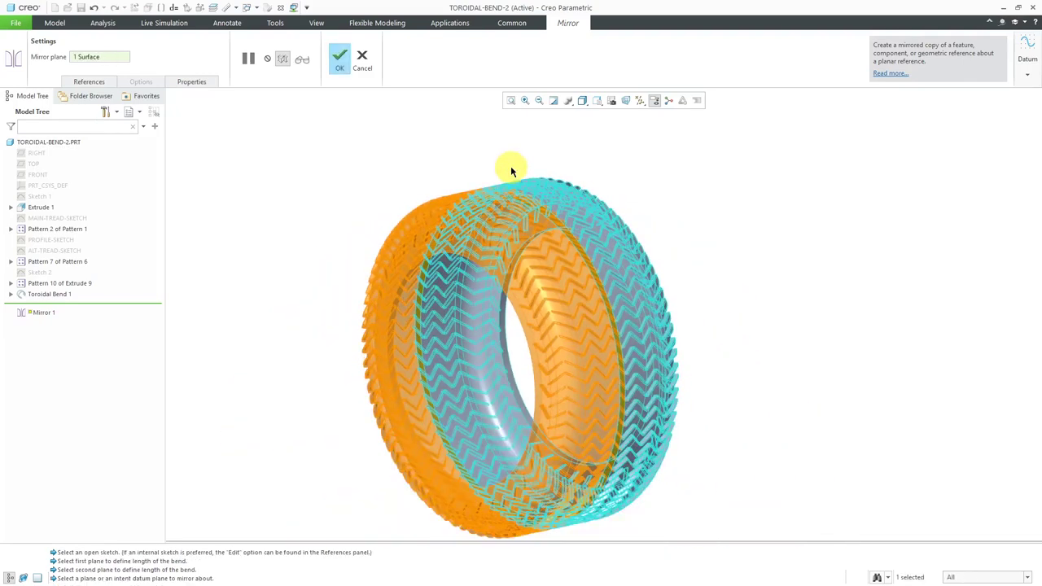
left_click(468, 154)
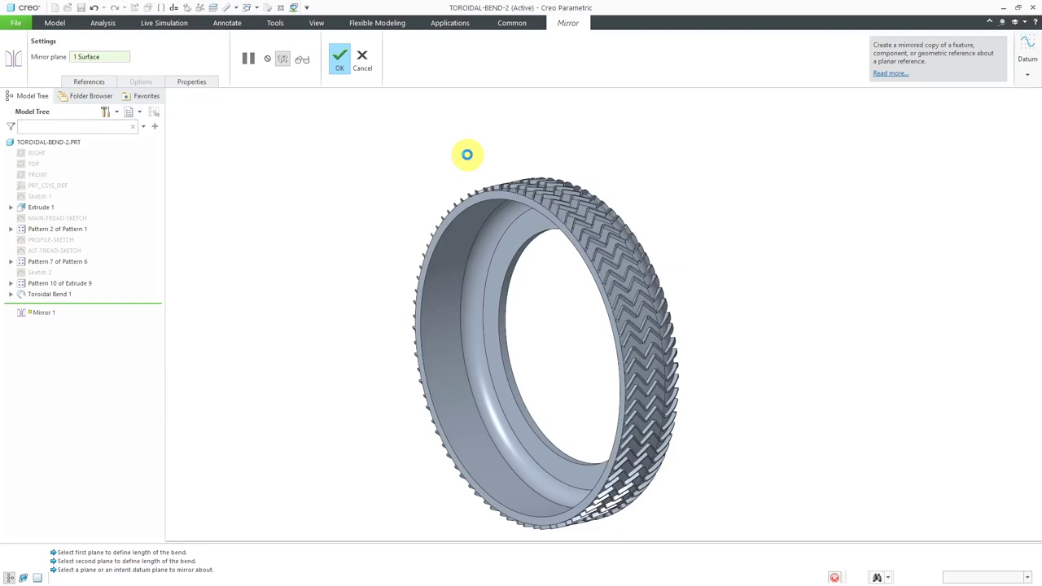
left_click(469, 159)
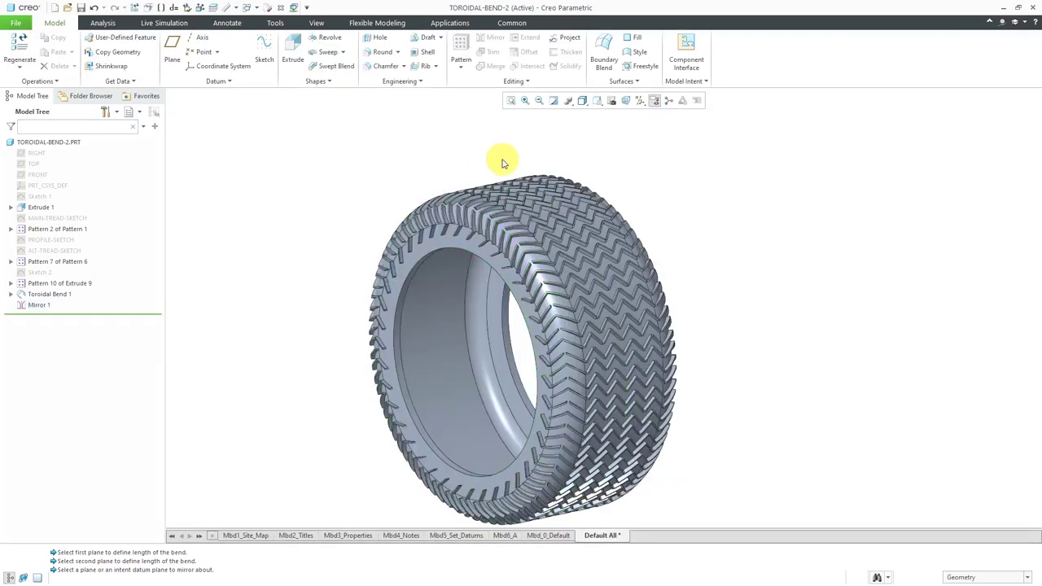
mouse_move(503, 156)
middle_mouse_down()
mouse_move(465, 144)
mouse_move(407, 155)
mouse_move(444, 167)
mouse_move(416, 175)
middle_mouse_up()
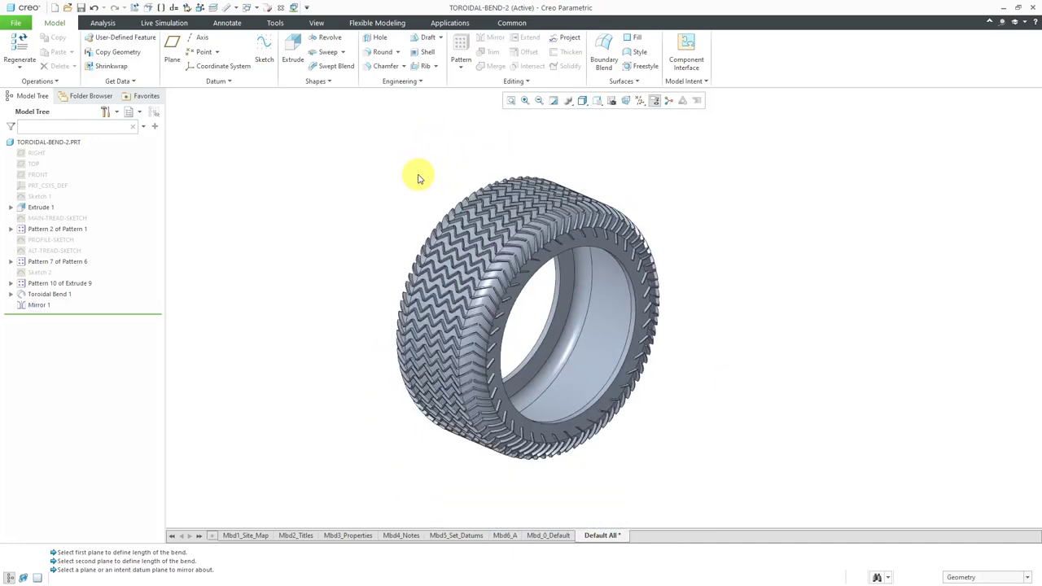